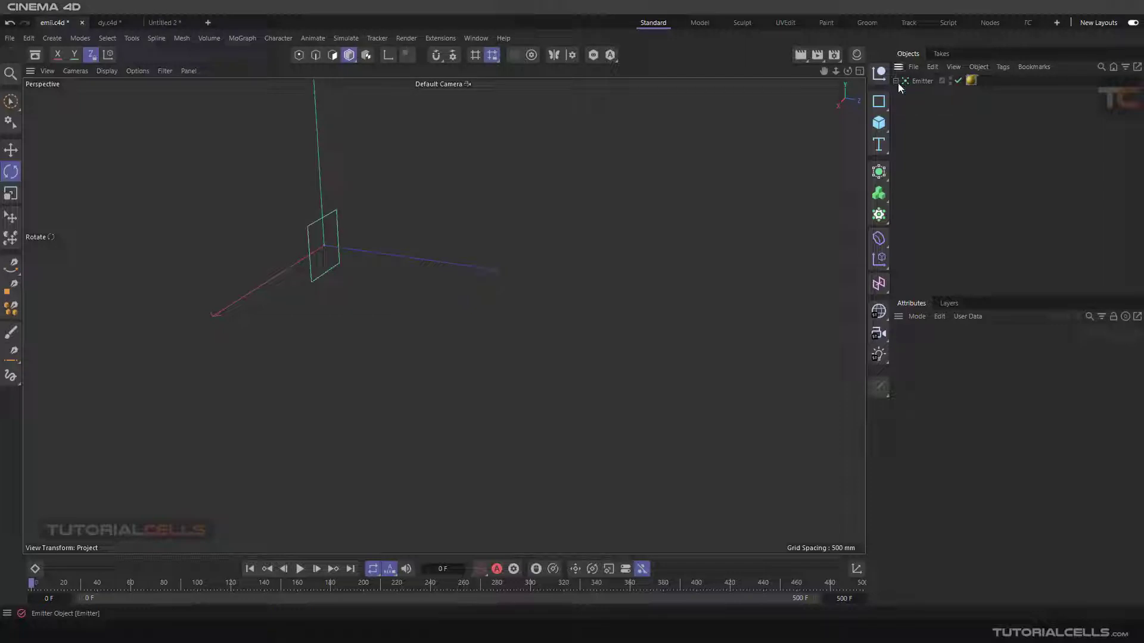
click(914, 84)
ctrl+drag(915, 83, 916, 99)
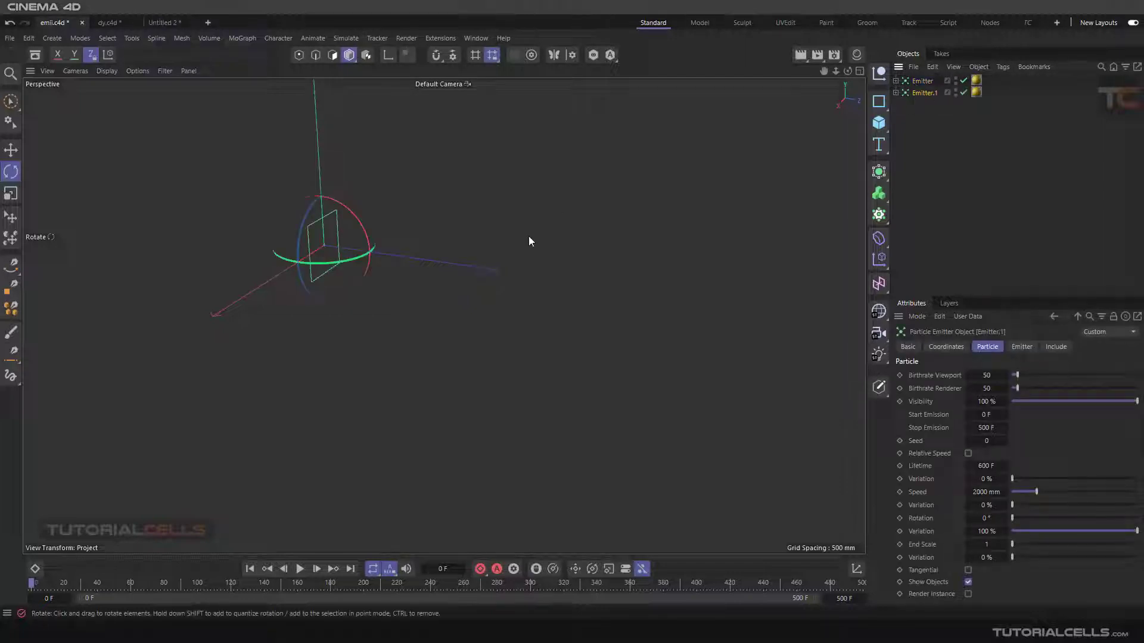
alt+drag(528, 236, 517, 249)
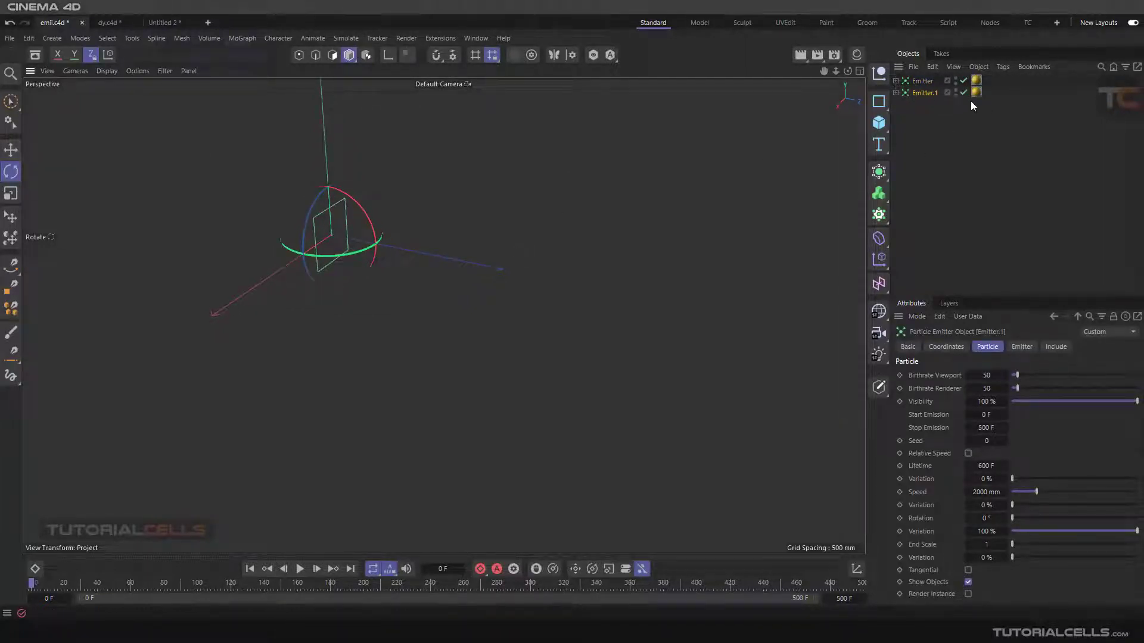
key(Delete)
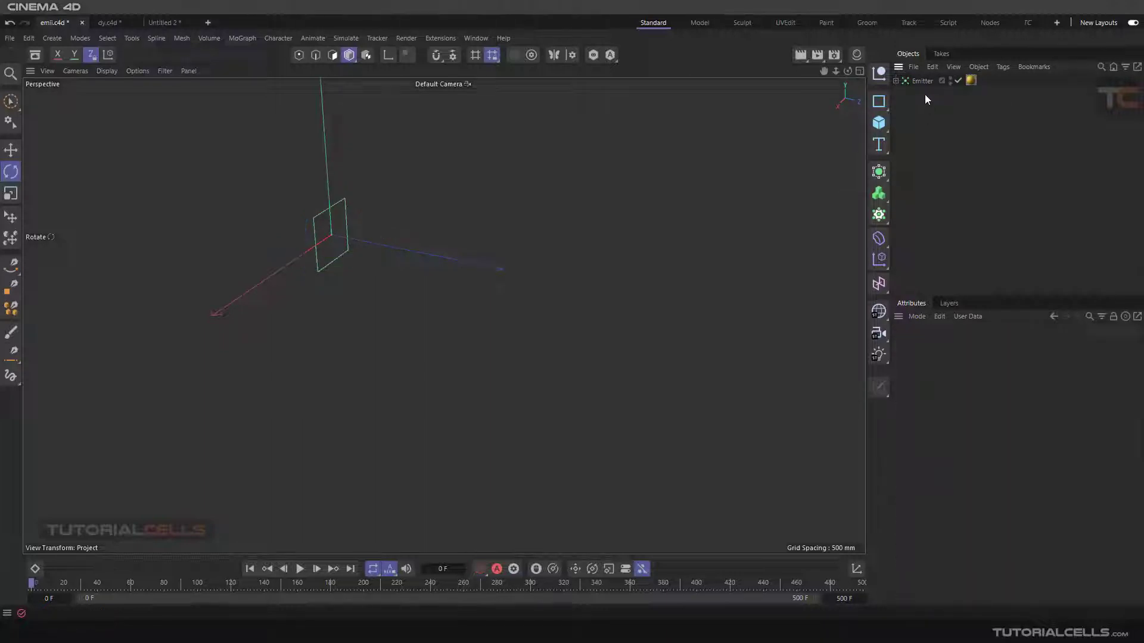
Step: Add a Rotation force to the scene and move it forward along the Z axis, ahead of the emitter
click(346, 38)
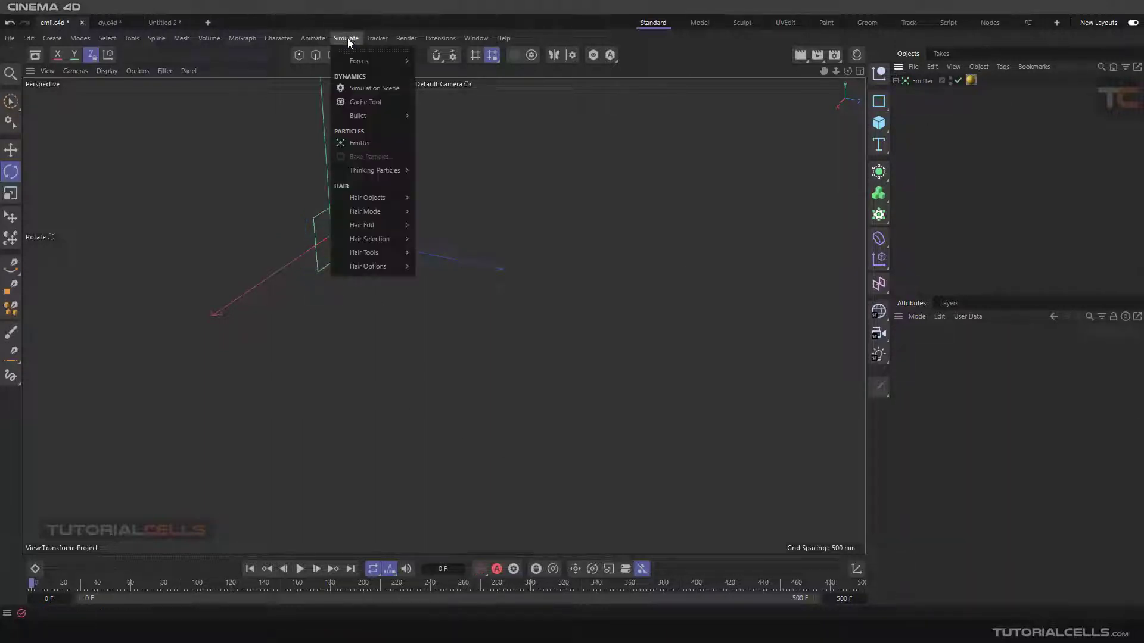
mouse_move(368, 59)
click(448, 146)
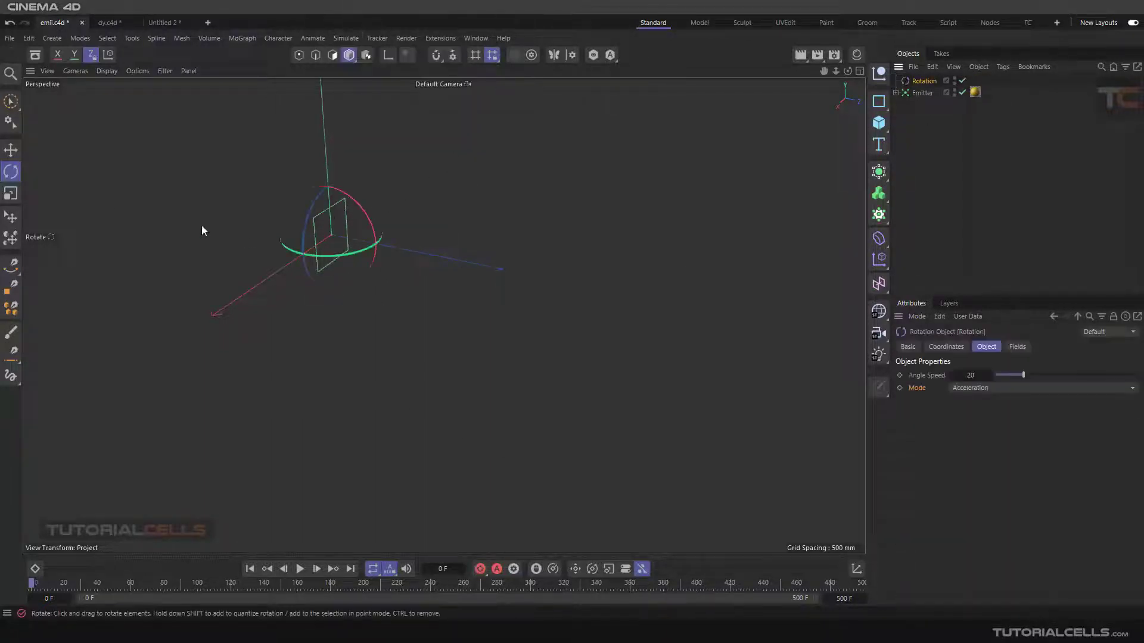
key(e)
drag(282, 249, 517, 265)
Step: Play the simulation to examine how the Rotation force swirls the particles, and return to the first frame
click(297, 572)
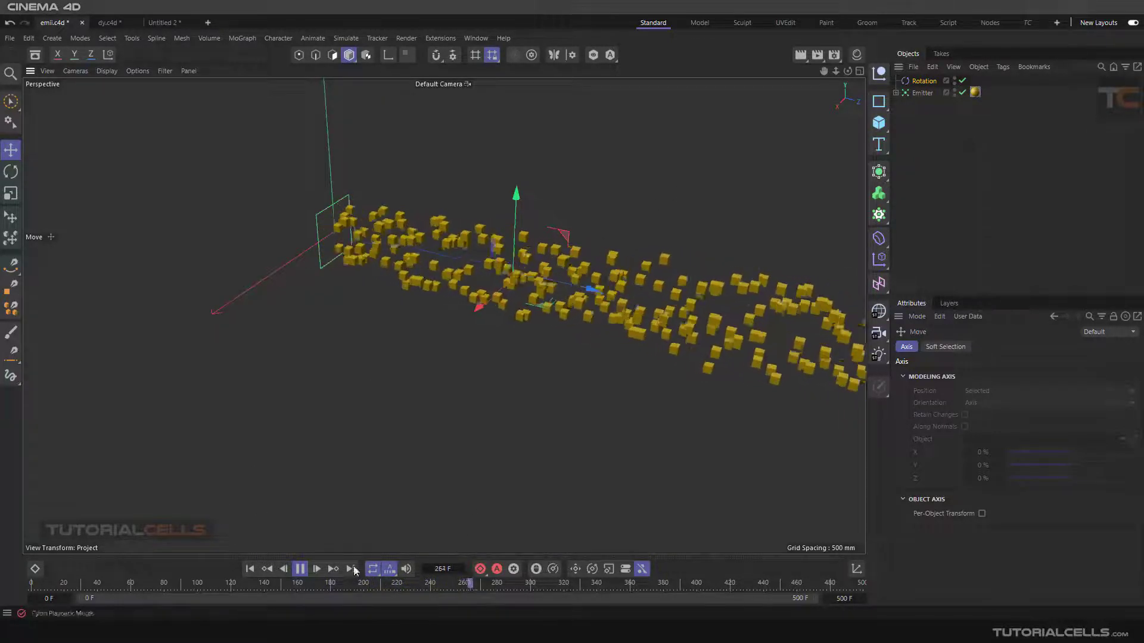
click(300, 569)
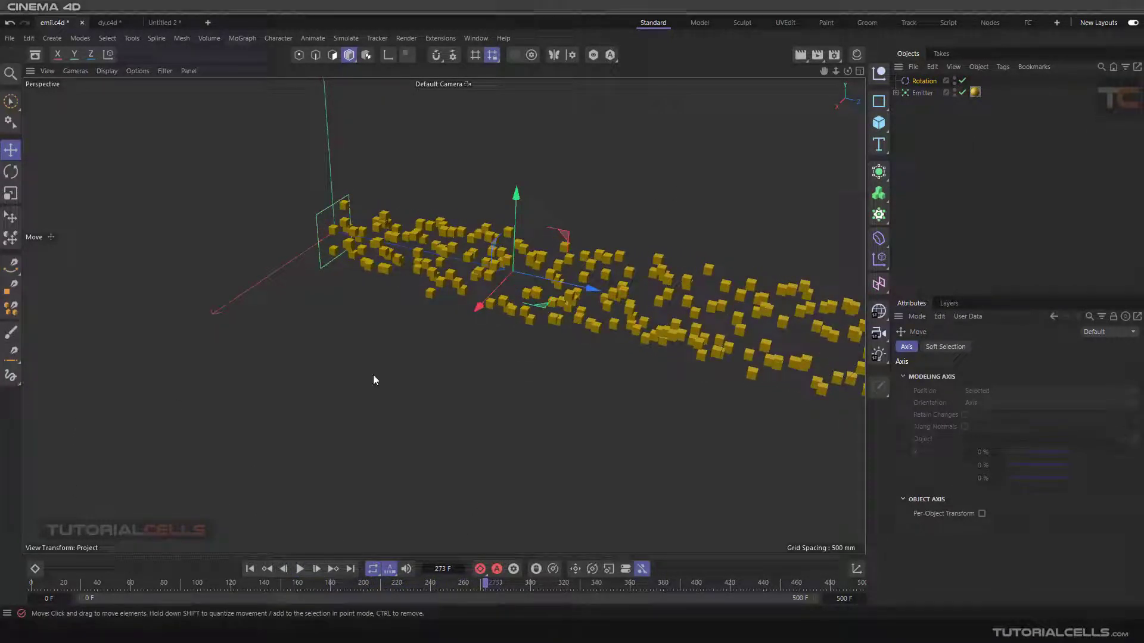
mouse_move(524, 362)
alt+mouse_down()
mouse_move(495, 364)
mouse_move(510, 367)
alt+mouse_up()
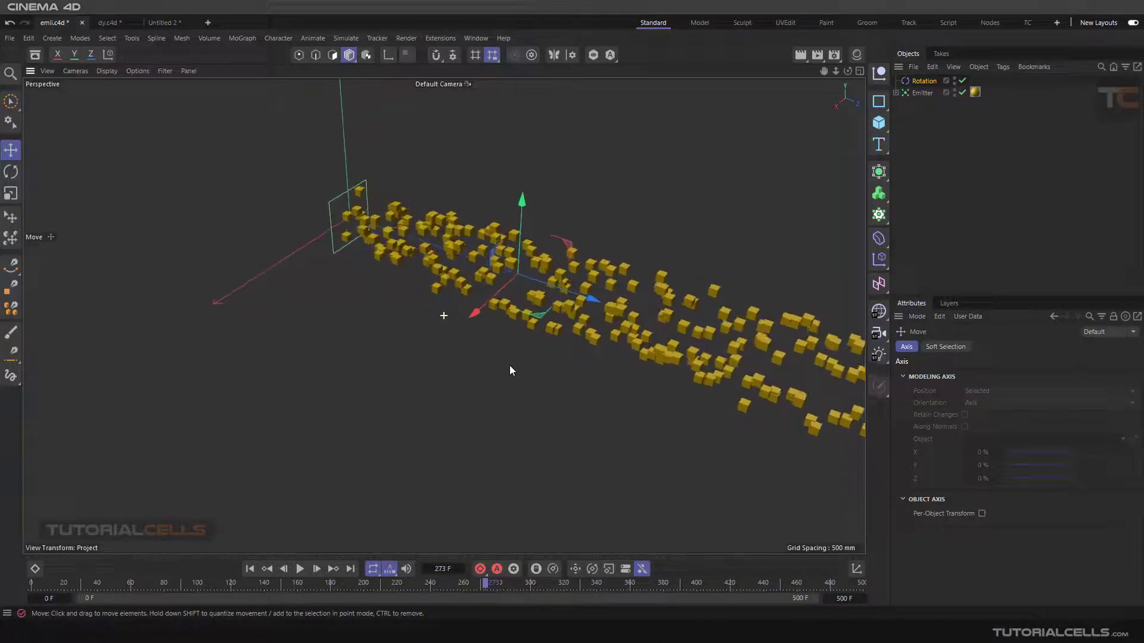
click(250, 569)
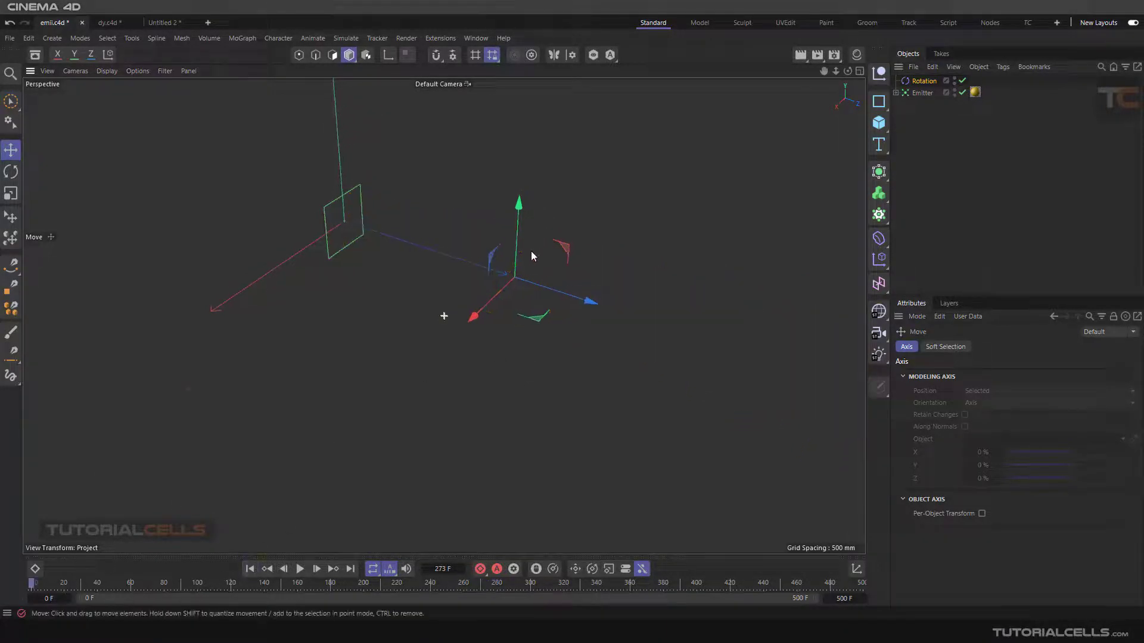
Step: Duplicate the emitter and move the copy along the X axis, away from the original
scroll(531, 251, down, 3)
click(917, 93)
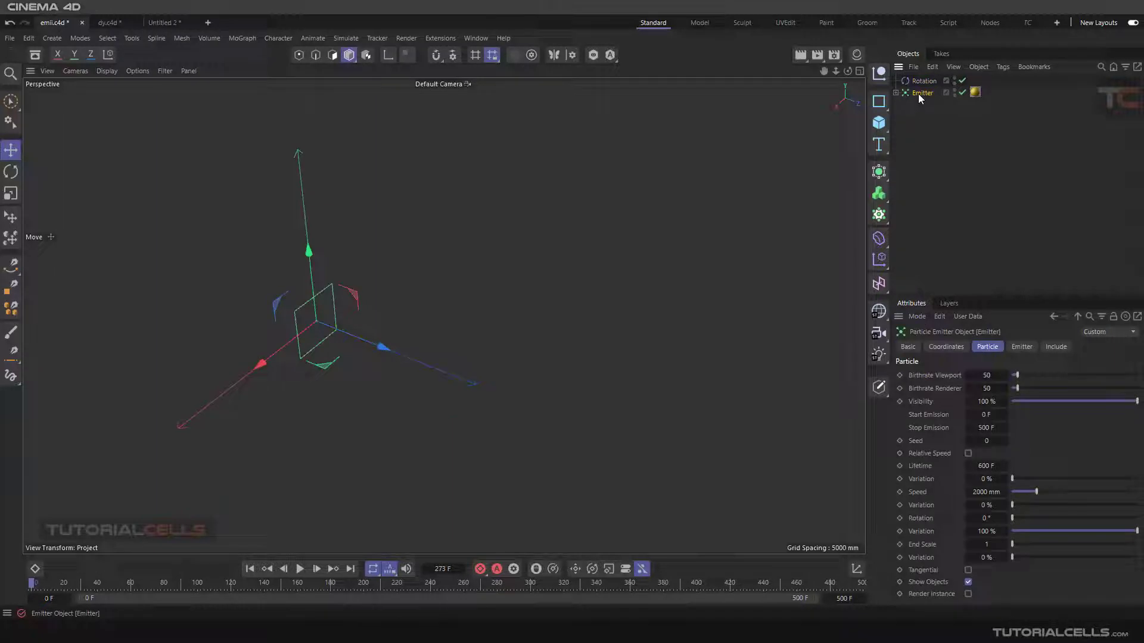
ctrl+drag(918, 94, 922, 106)
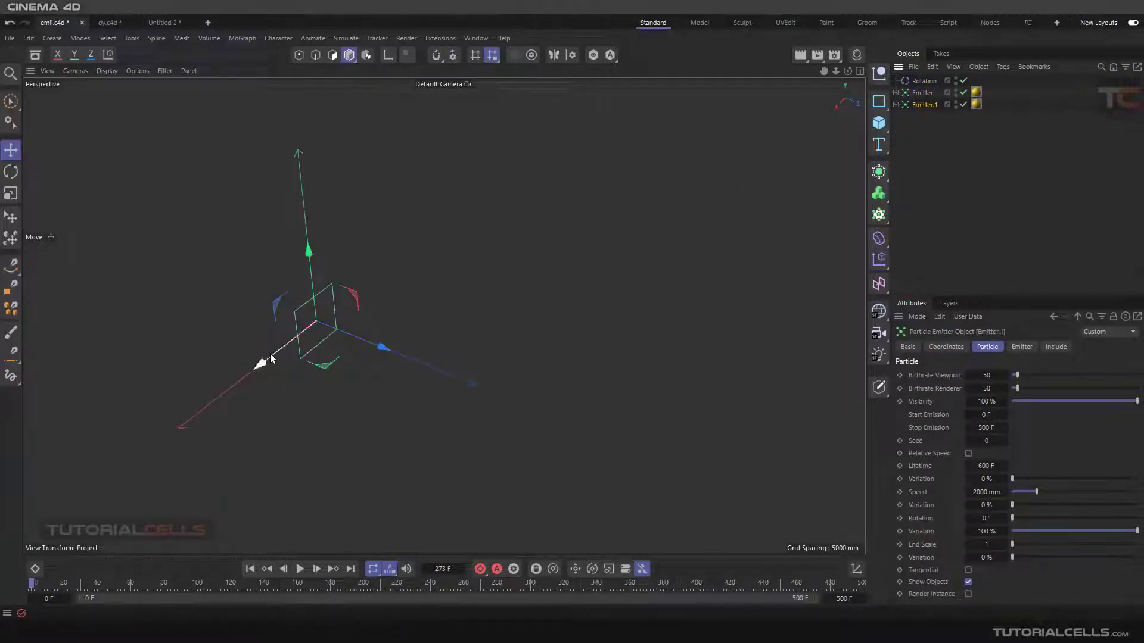
drag(262, 359, 424, 260)
alt+drag(476, 304, 456, 279)
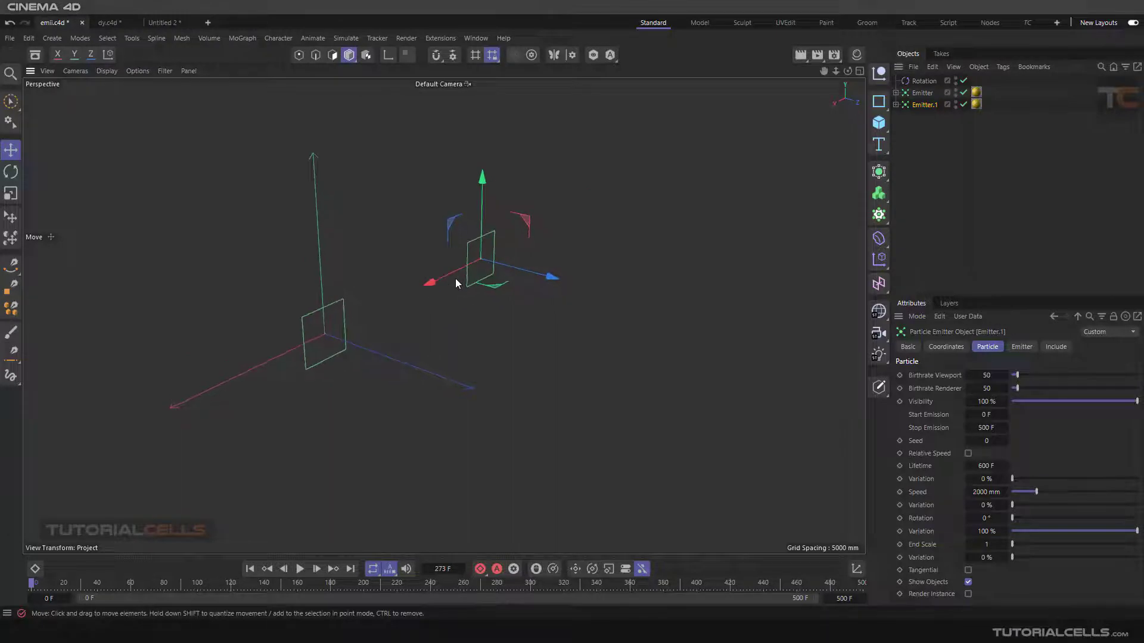
Step: Play the simulation with both emitters to compare how each stream rotates around the Rotation force, and rewind it
click(924, 80)
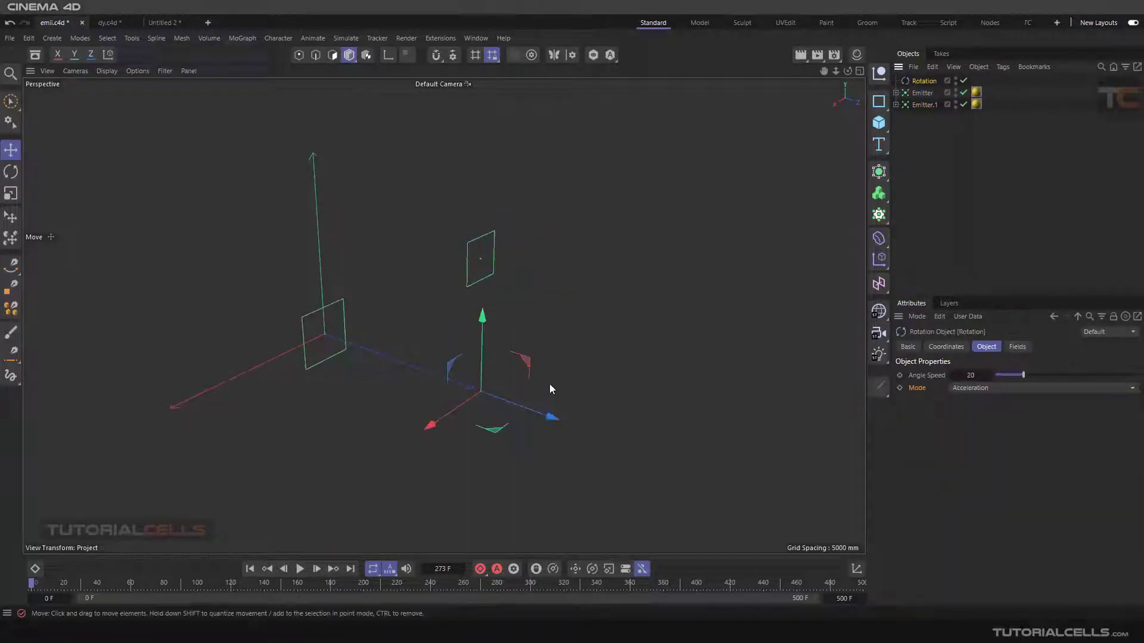
alt+drag(549, 389, 452, 411)
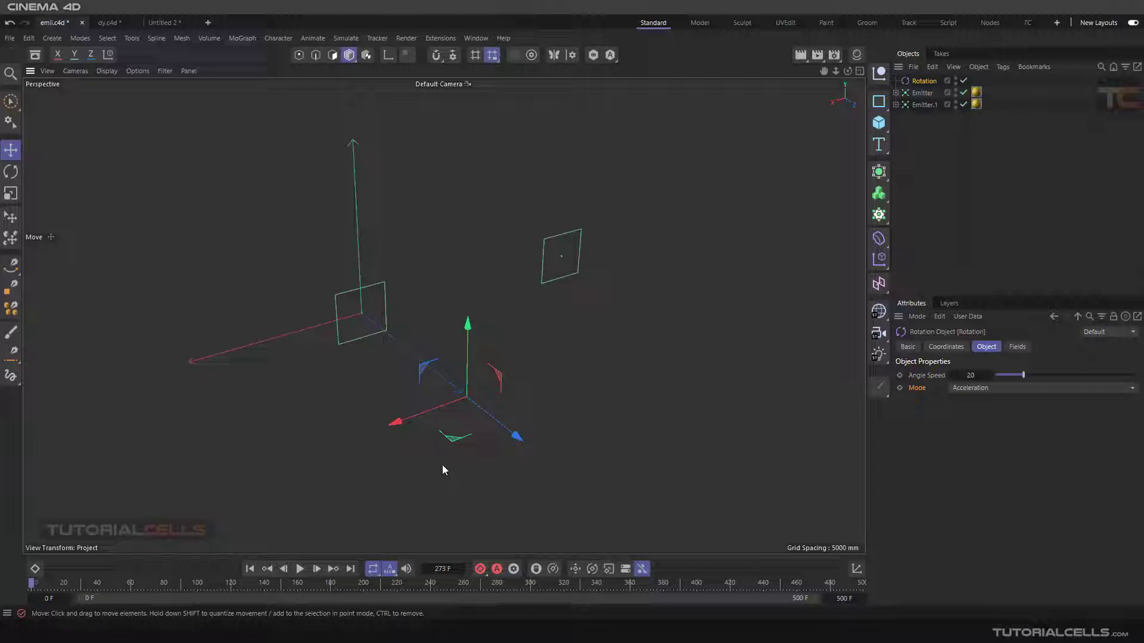
click(300, 569)
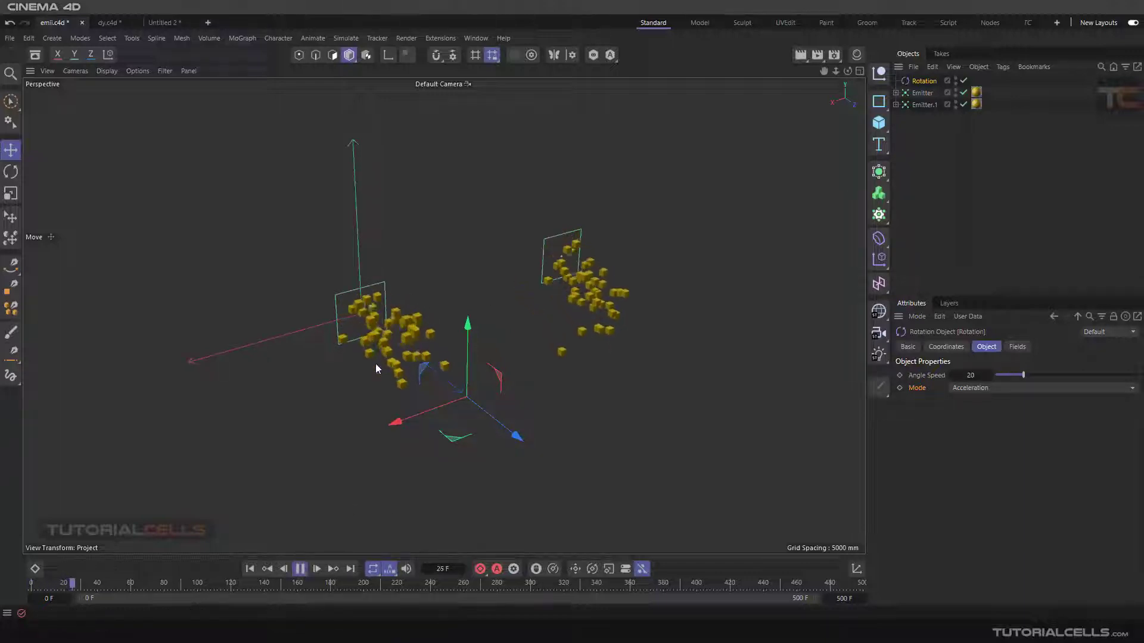
alt+drag(584, 331, 423, 288)
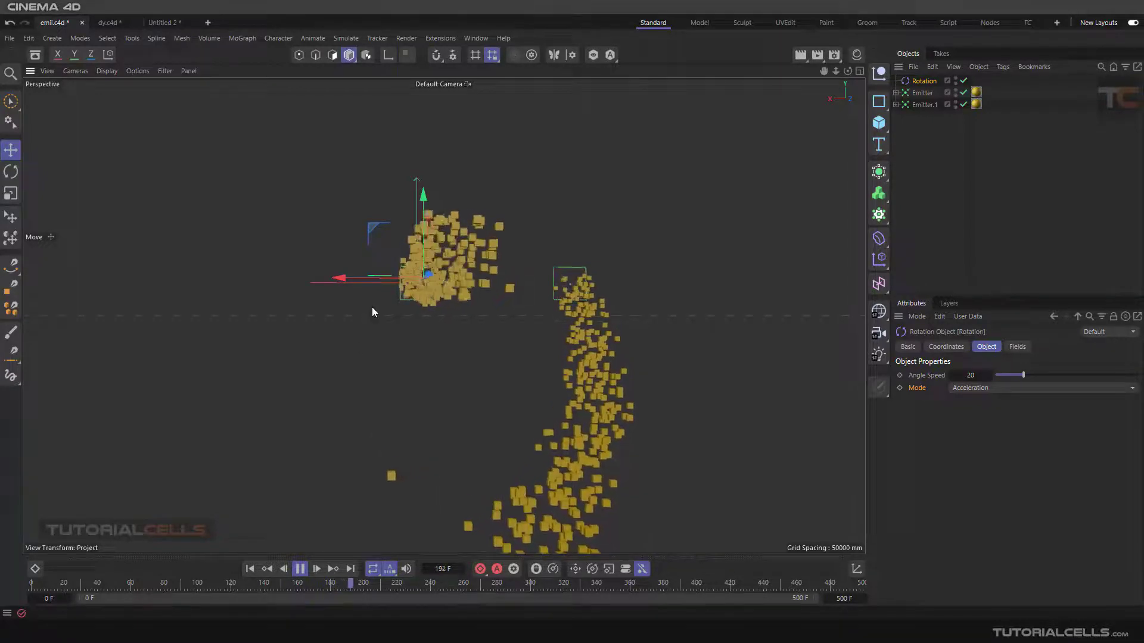
alt+drag(477, 317, 516, 361)
click(300, 570)
click(250, 569)
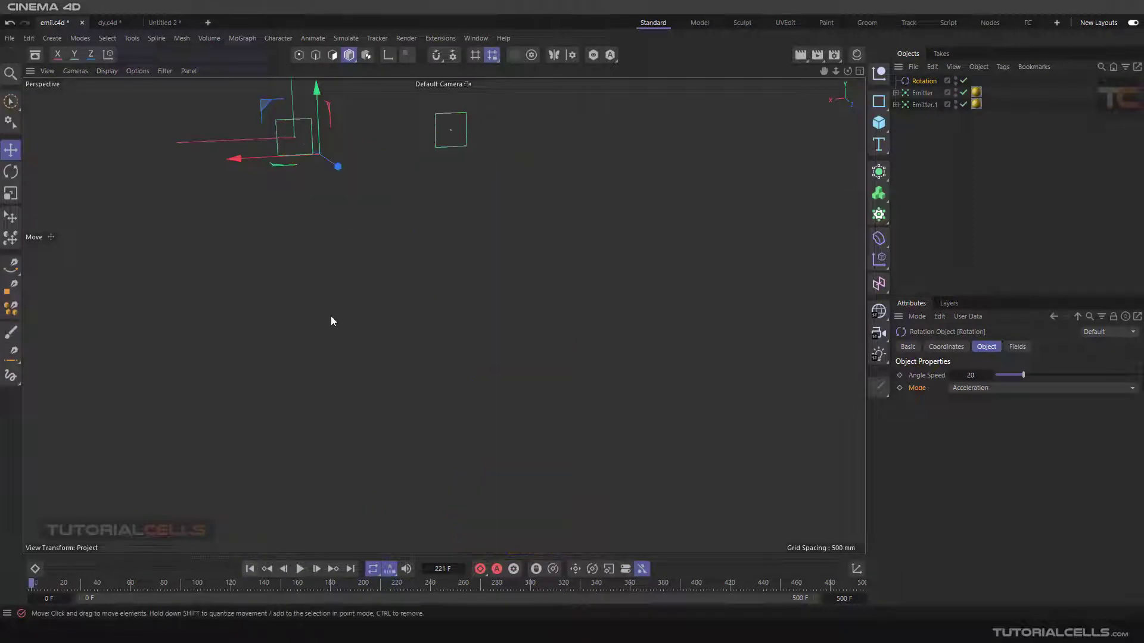
Step: Replay the two-emitter simulation and examine the particles' circular path from the front
alt+drag(331, 316, 468, 287)
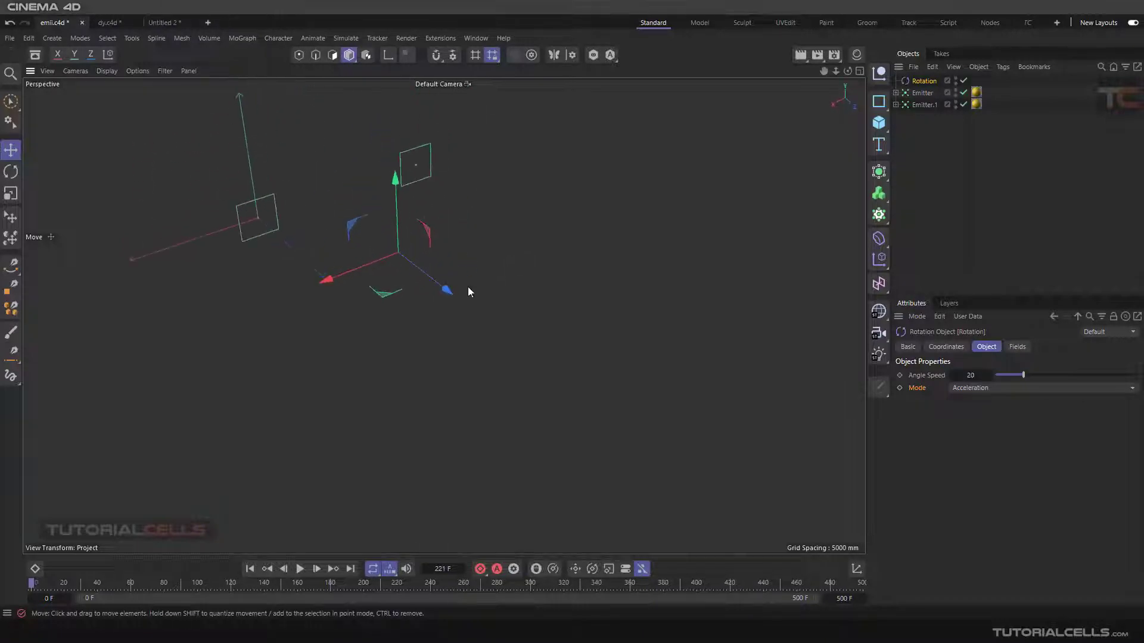
click(301, 570)
alt+drag(331, 291, 681, 417)
alt+right_drag(681, 417, 630, 421)
alt+middle_drag(647, 412, 580, 338)
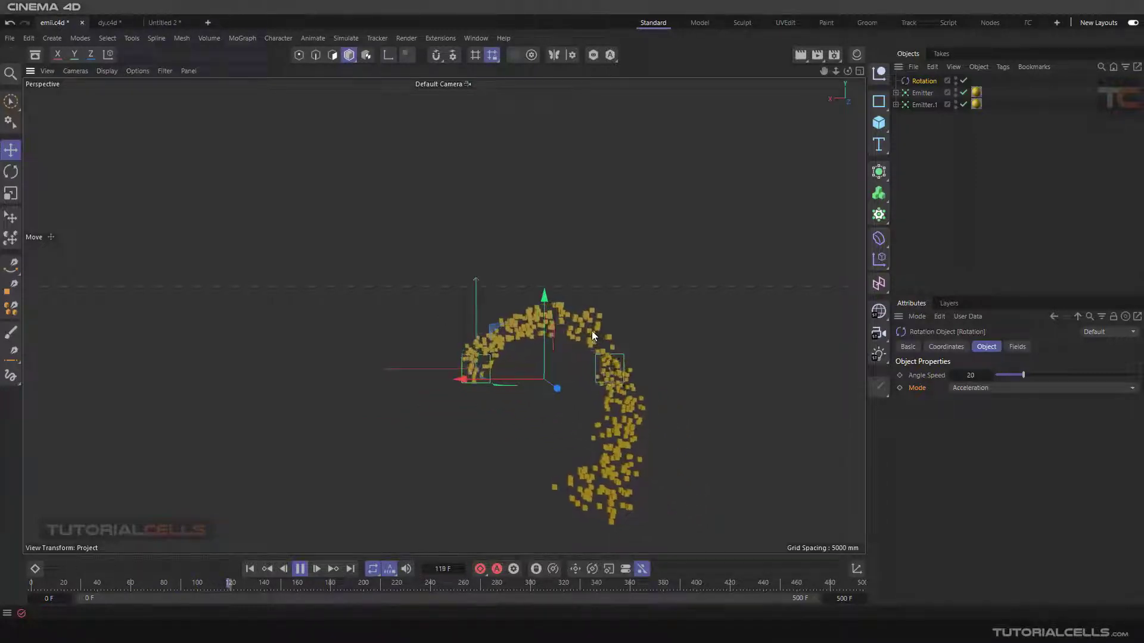
alt+middle_drag(609, 383, 606, 374)
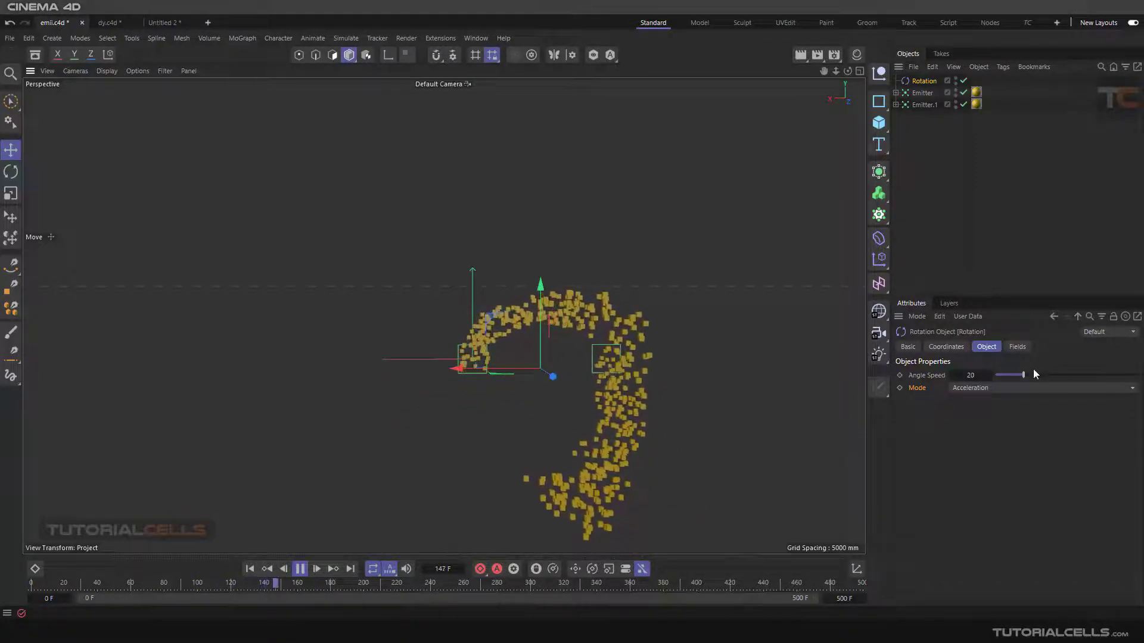
Step: Try an Angle Speed of 30.6 on the Rotation force during playback, check the Mode options, and rewind the animation
drag(1023, 375, 1038, 374)
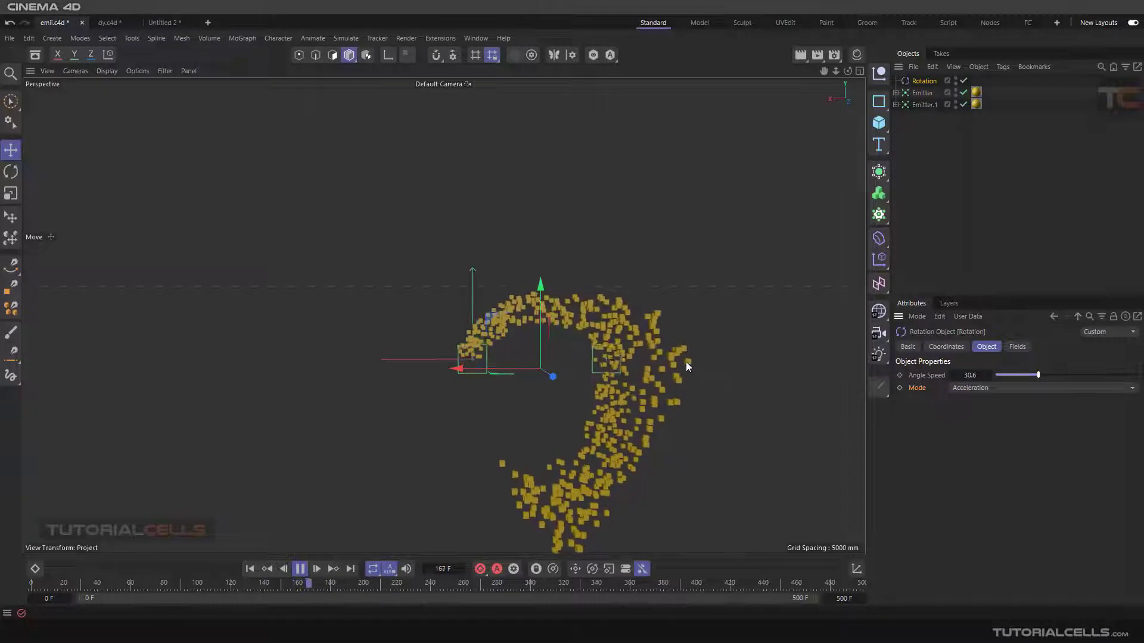
click(988, 388)
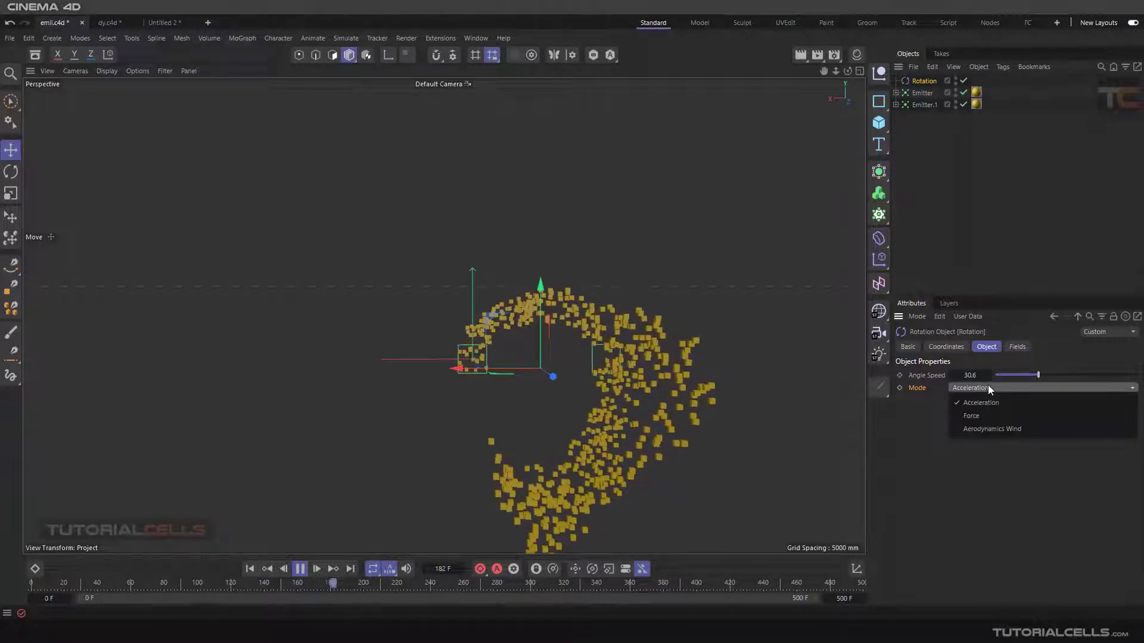
click(943, 461)
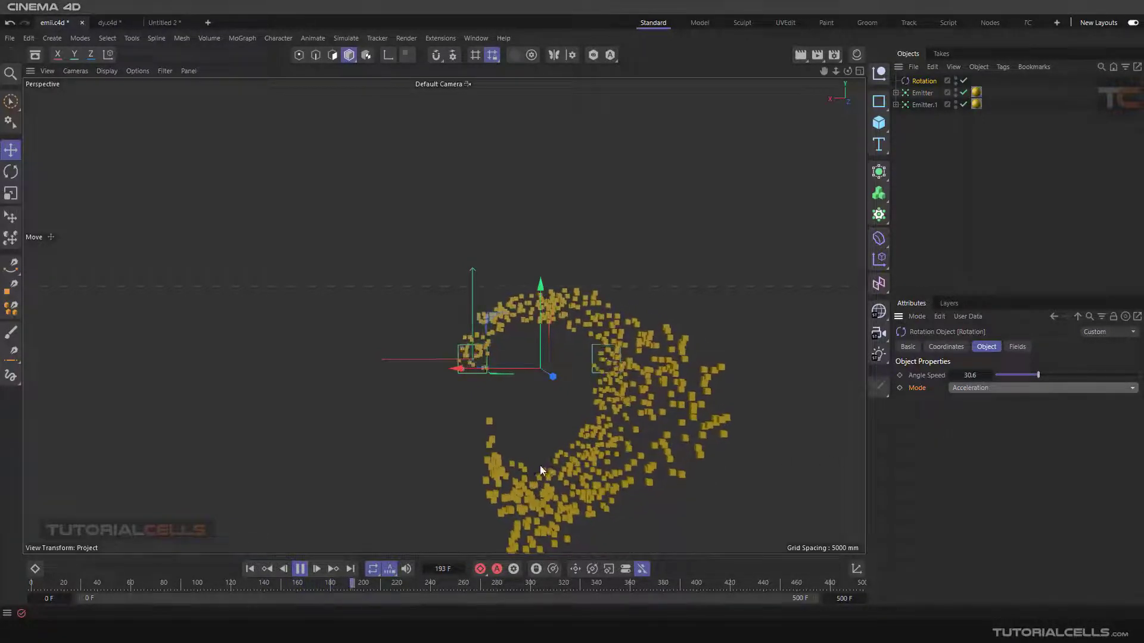
alt+drag(527, 381, 616, 405)
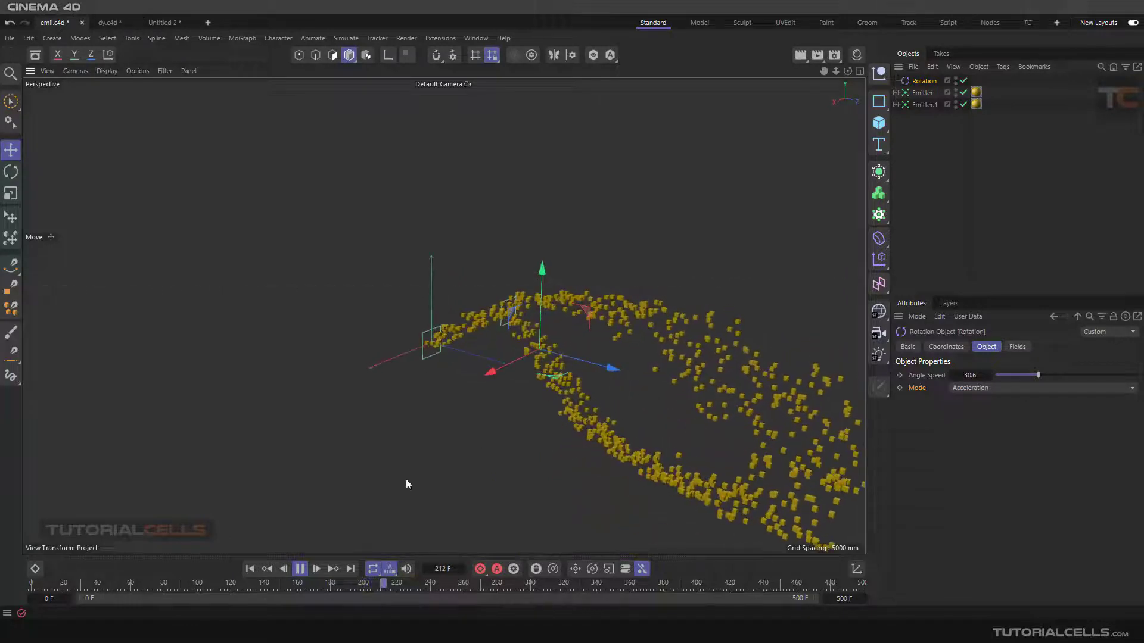
click(300, 569)
click(250, 568)
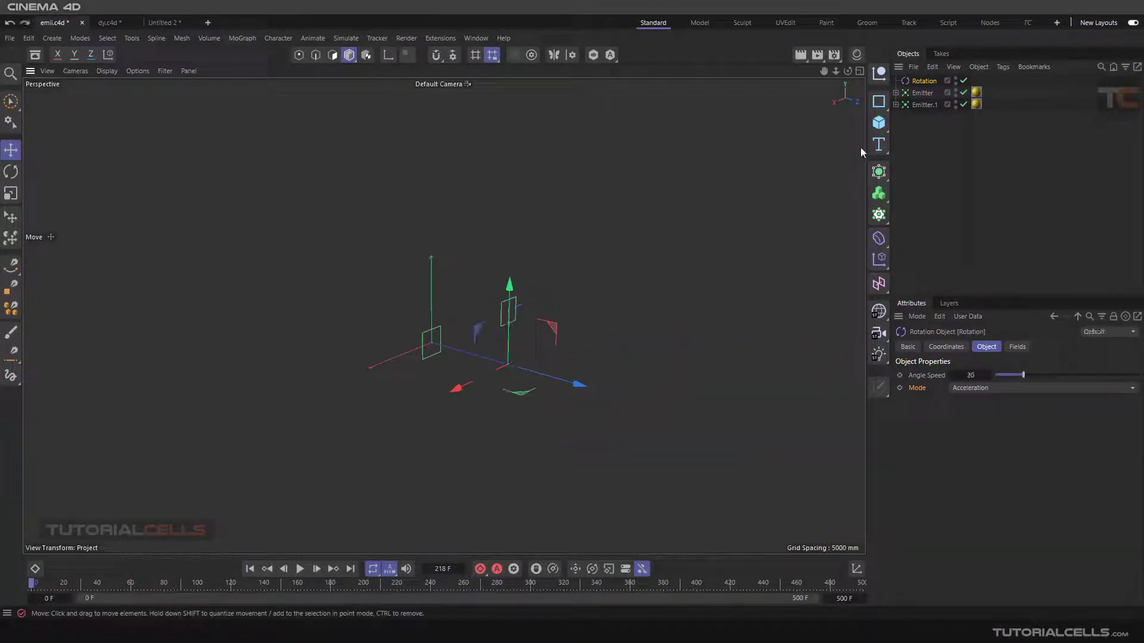
Step: Delete the duplicate emitter
click(918, 106)
key(Delete)
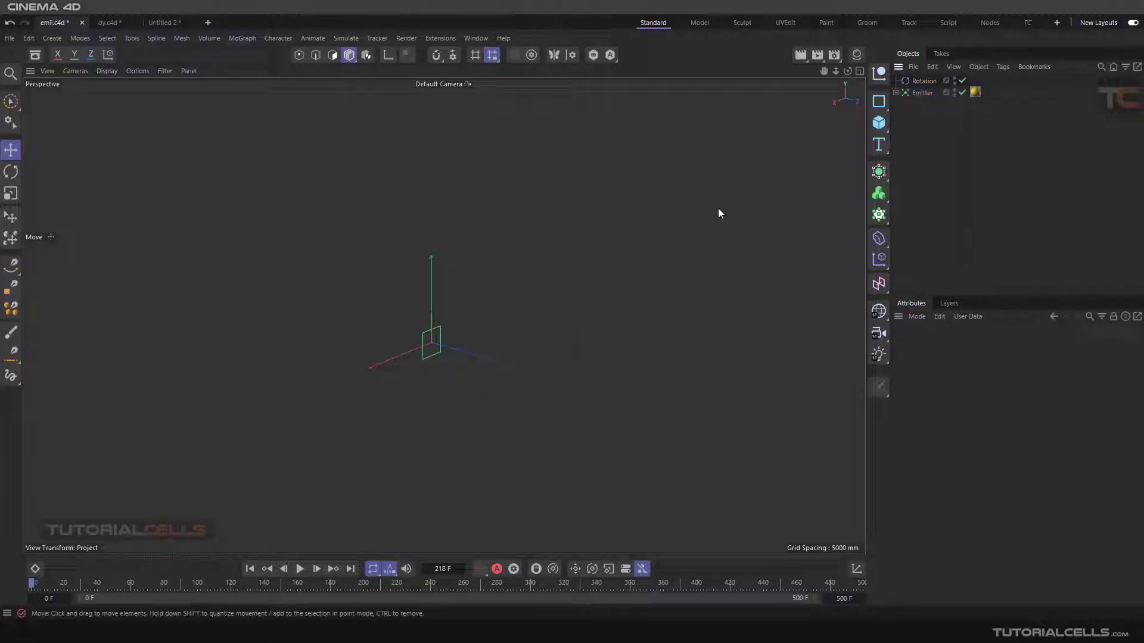
Step: Move the Rotation force closer to the emitter along the Z axis and limit it with a Spherical Field
scroll(455, 362, up, 3)
click(920, 81)
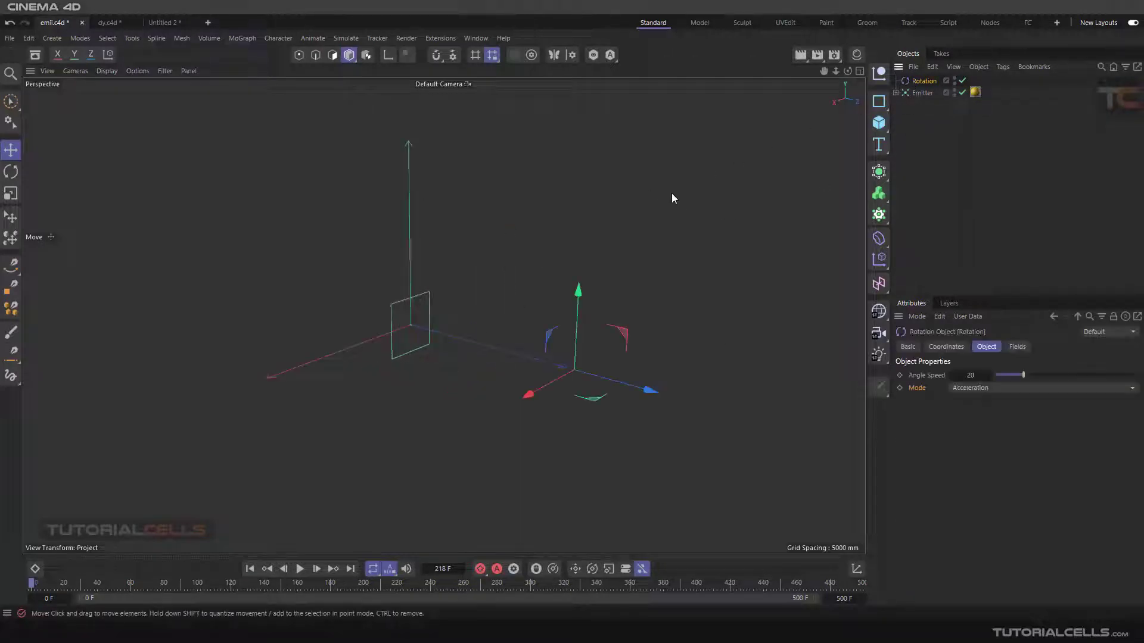
alt+drag(672, 198, 635, 276)
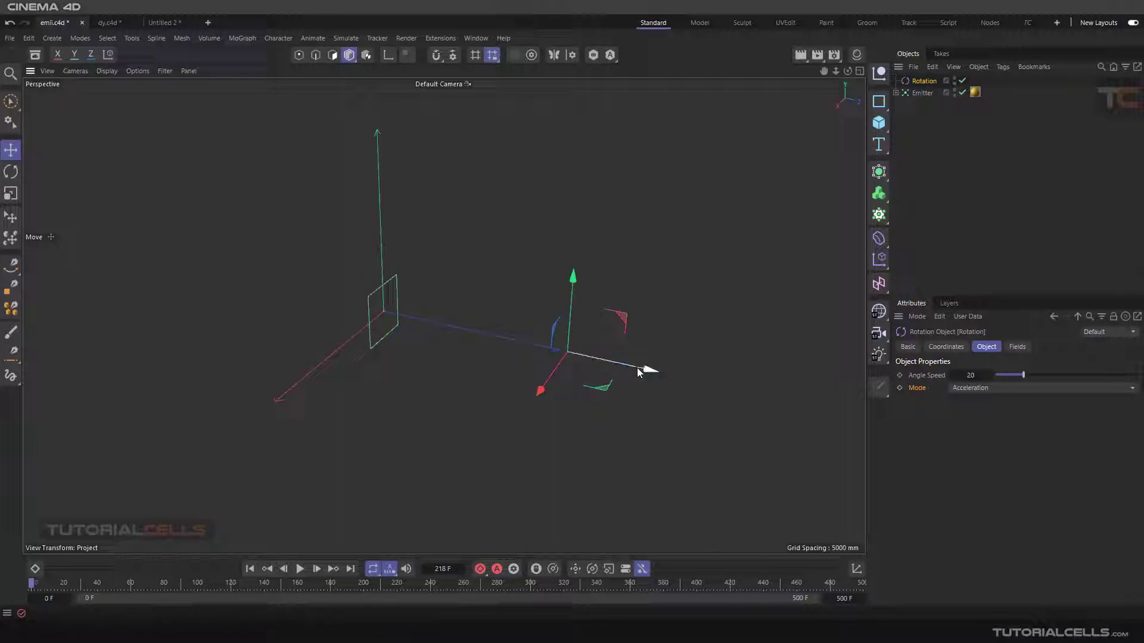
drag(646, 370, 602, 360)
click(1016, 347)
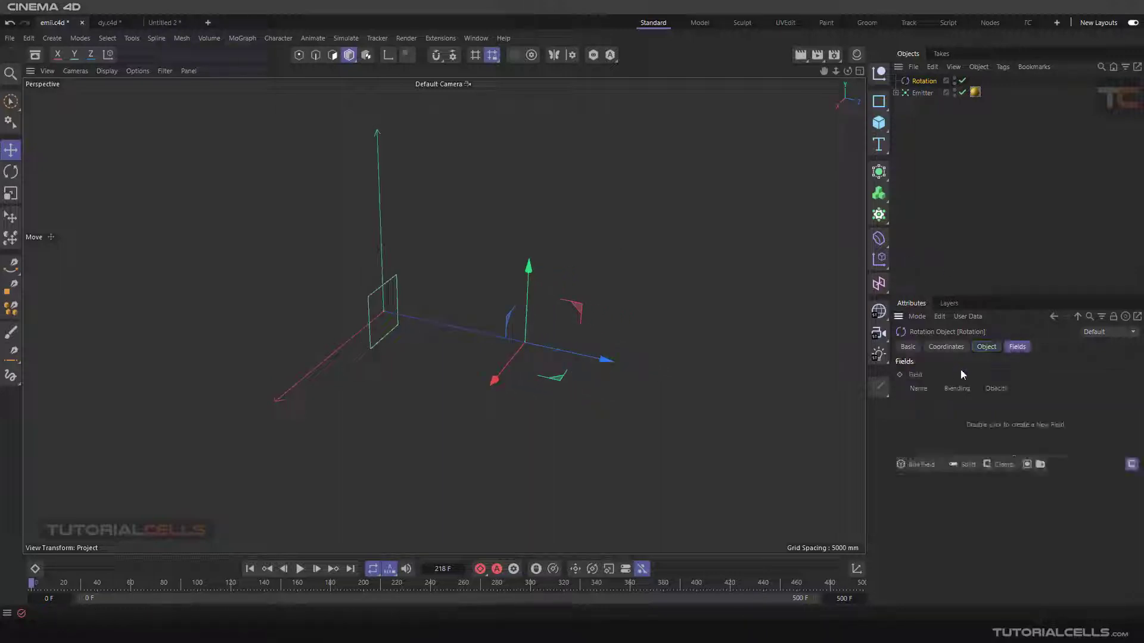
click(919, 464)
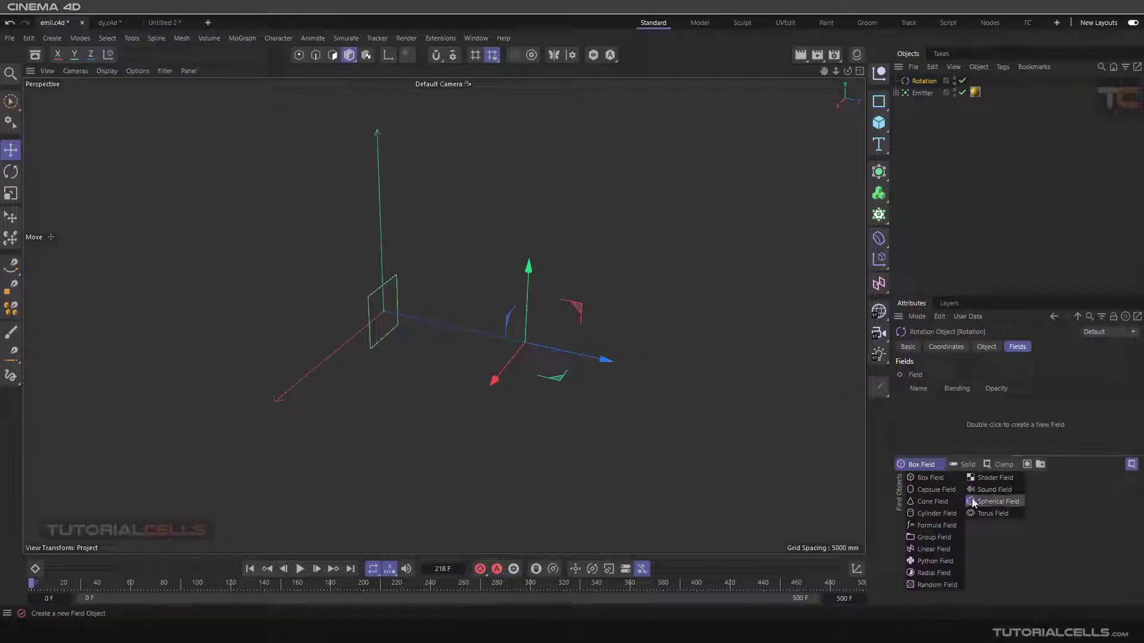
click(998, 501)
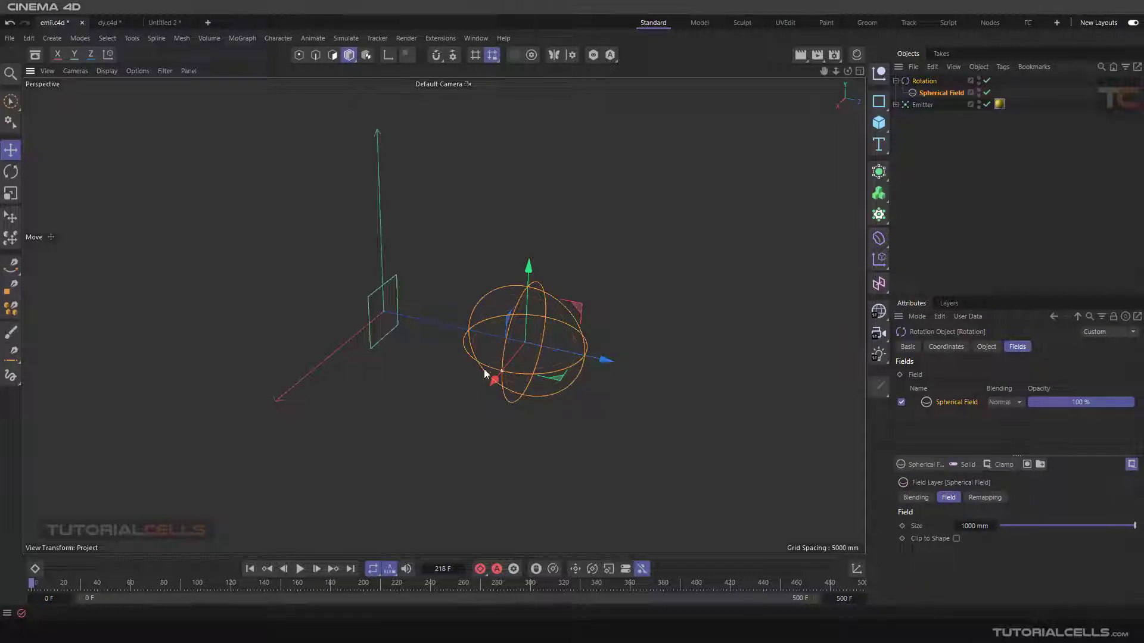
Step: Play the simulation and move the Rotation force with its Spherical Field farther from the emitter along the Z axis
click(300, 569)
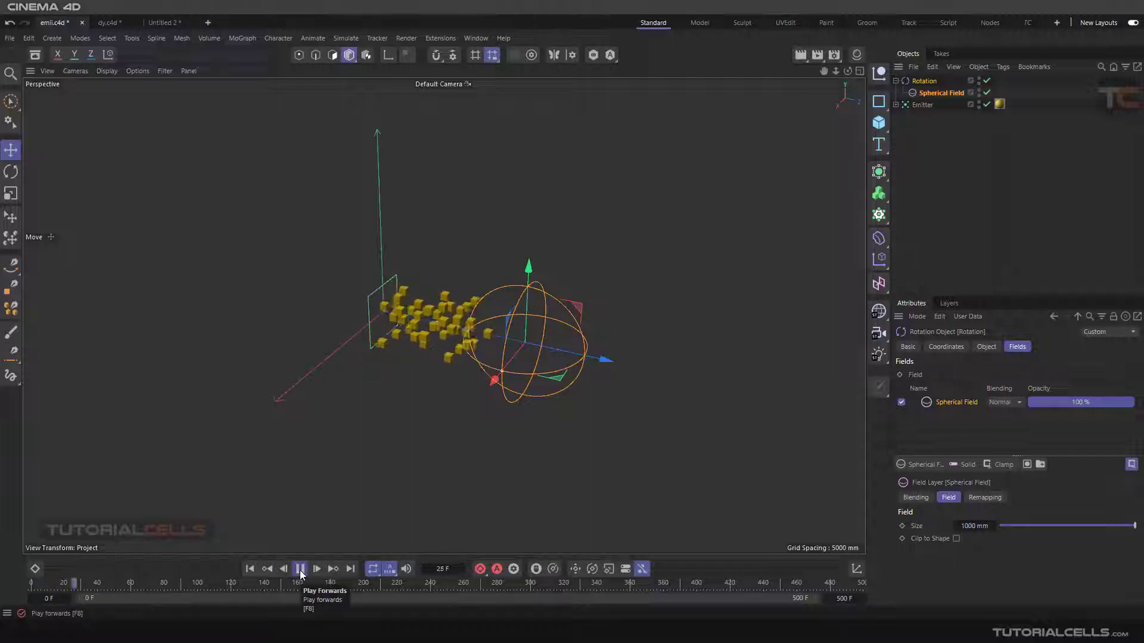
alt+drag(494, 398, 506, 378)
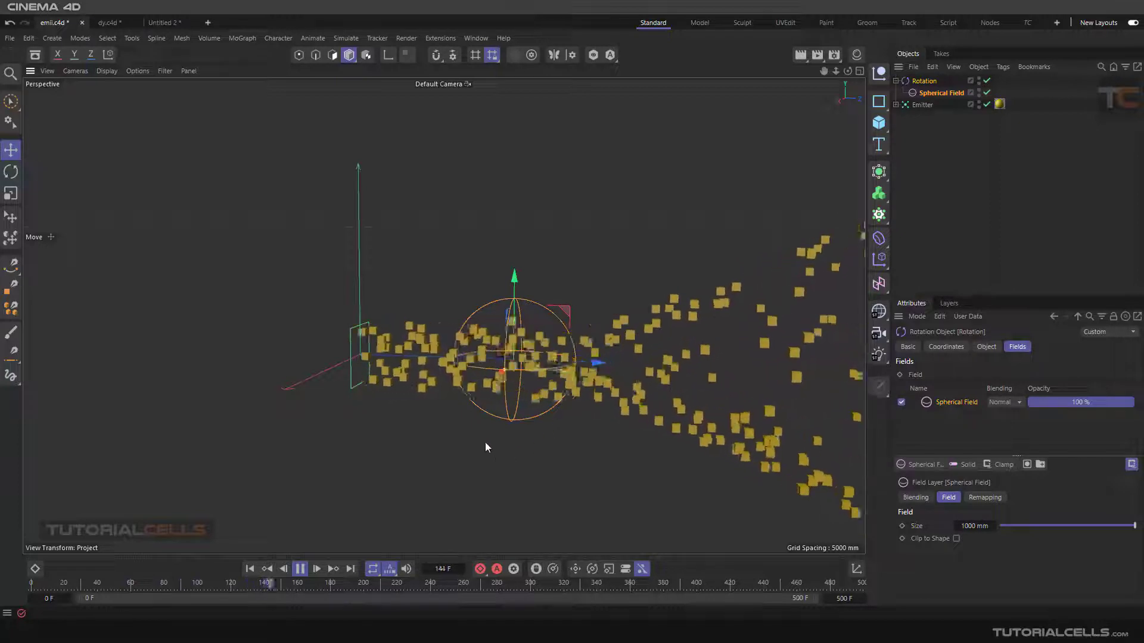
mouse_move(531, 373)
alt+mouse_down()
mouse_move(522, 389)
mouse_move(517, 378)
mouse_move(532, 386)
alt+mouse_up()
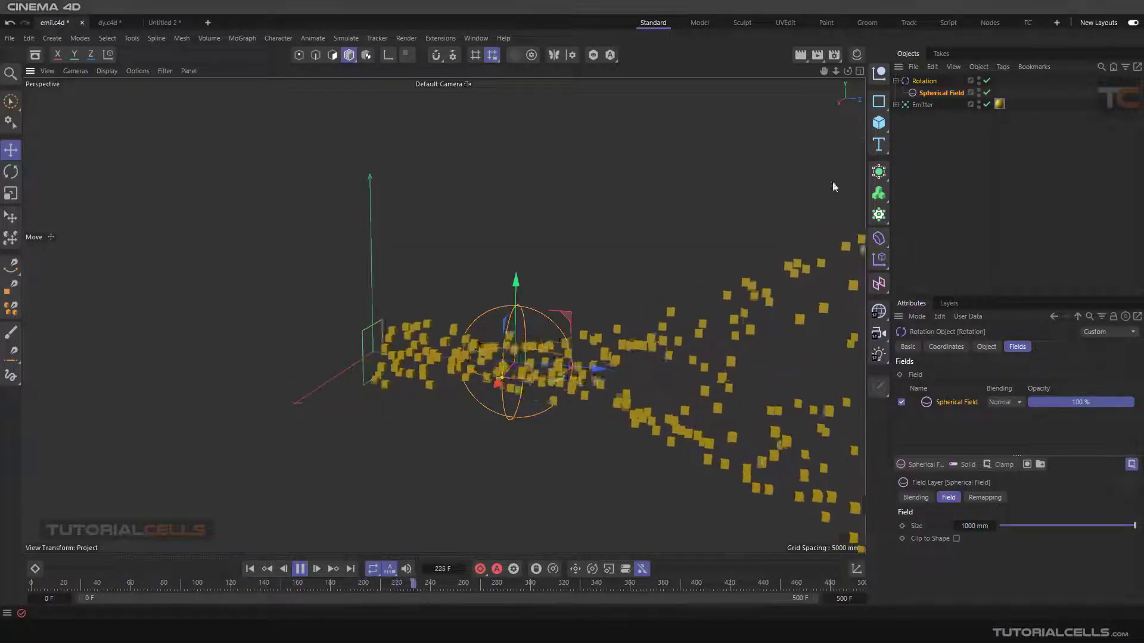
click(924, 81)
drag(579, 358, 779, 374)
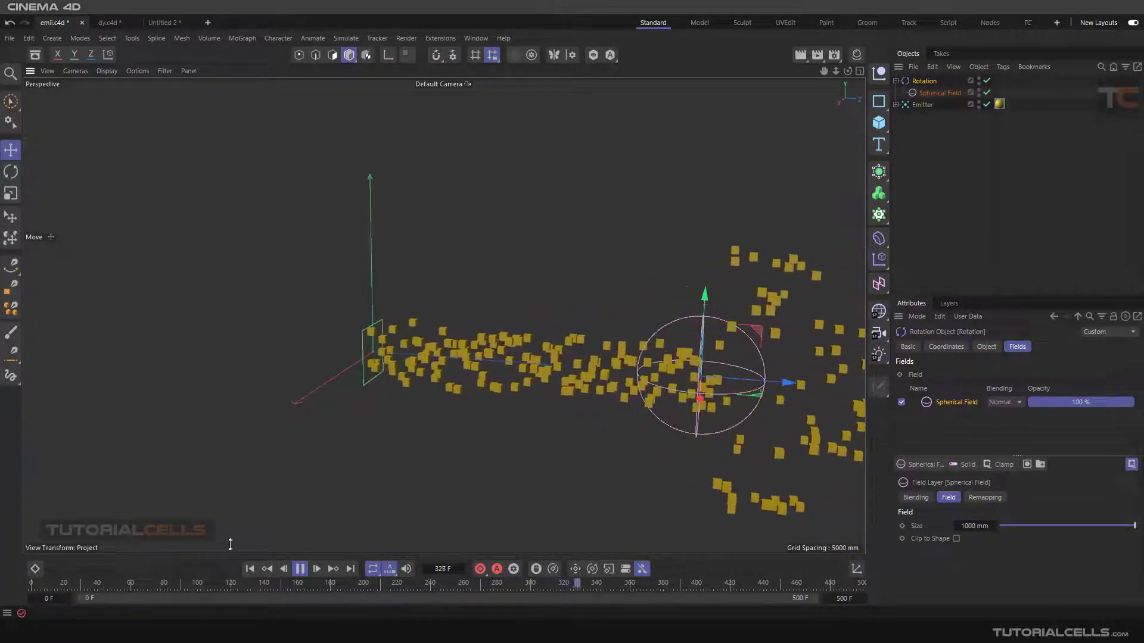
Step: Examine the particle stream passing through the Rotation force's Spherical Field and stop the playback
scroll(576, 379, down, 5)
alt+middle_drag(586, 380, 535, 337)
alt+drag(534, 332, 512, 348)
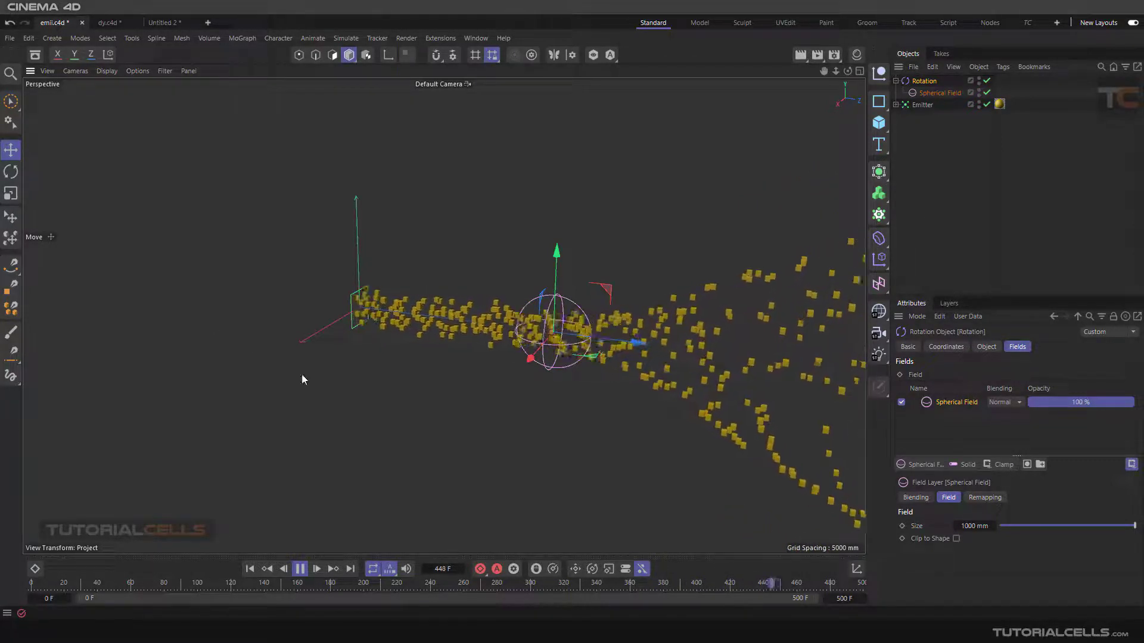
click(300, 570)
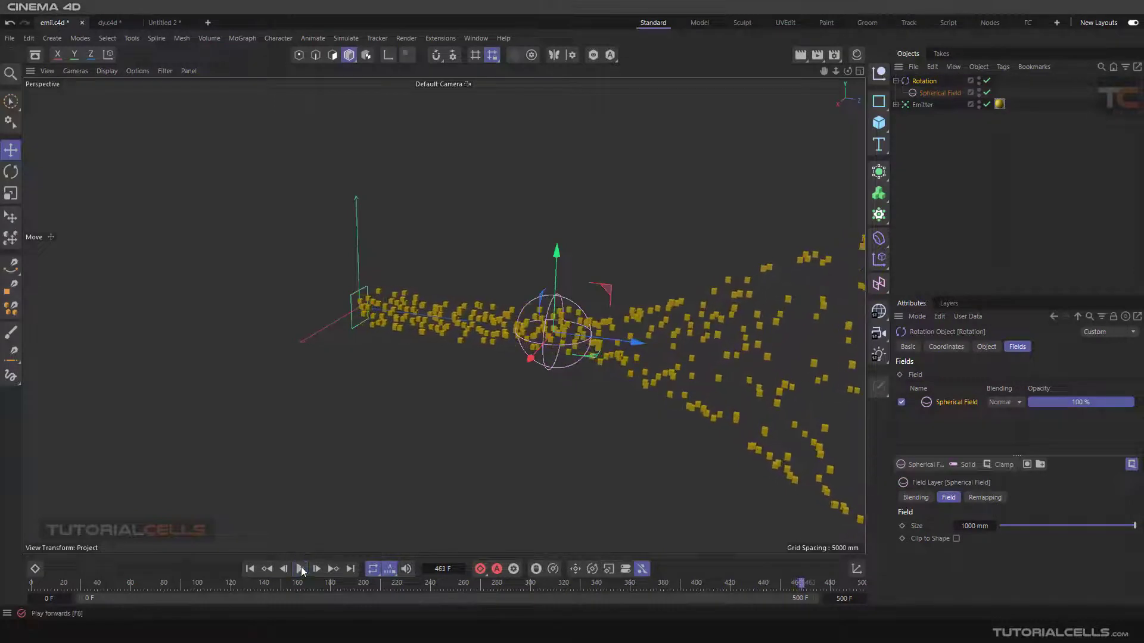
Step: Switch to the dy.c4d scene, add a Rotation force and raise it along the Y axis into the cloned sphere grid
click(111, 23)
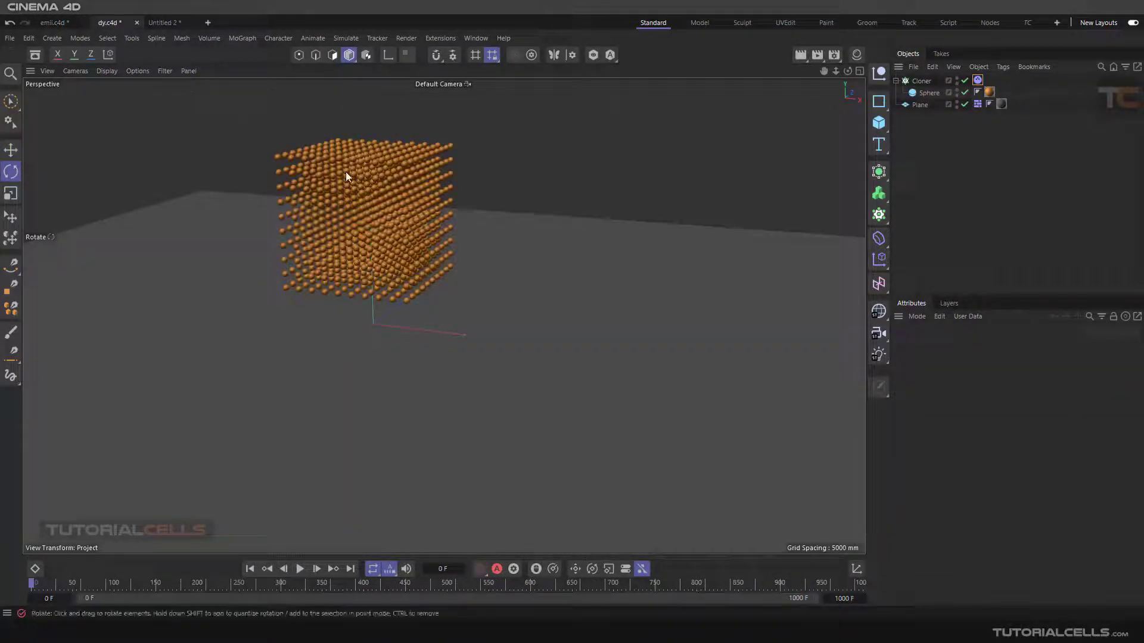
alt+drag(425, 184, 516, 228)
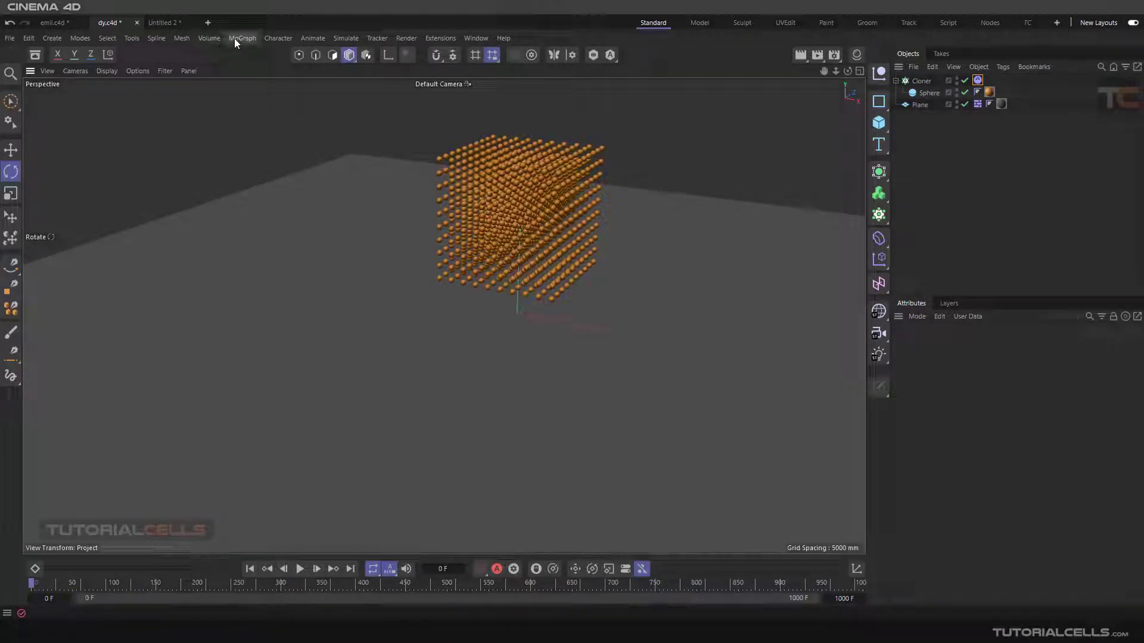
click(339, 37)
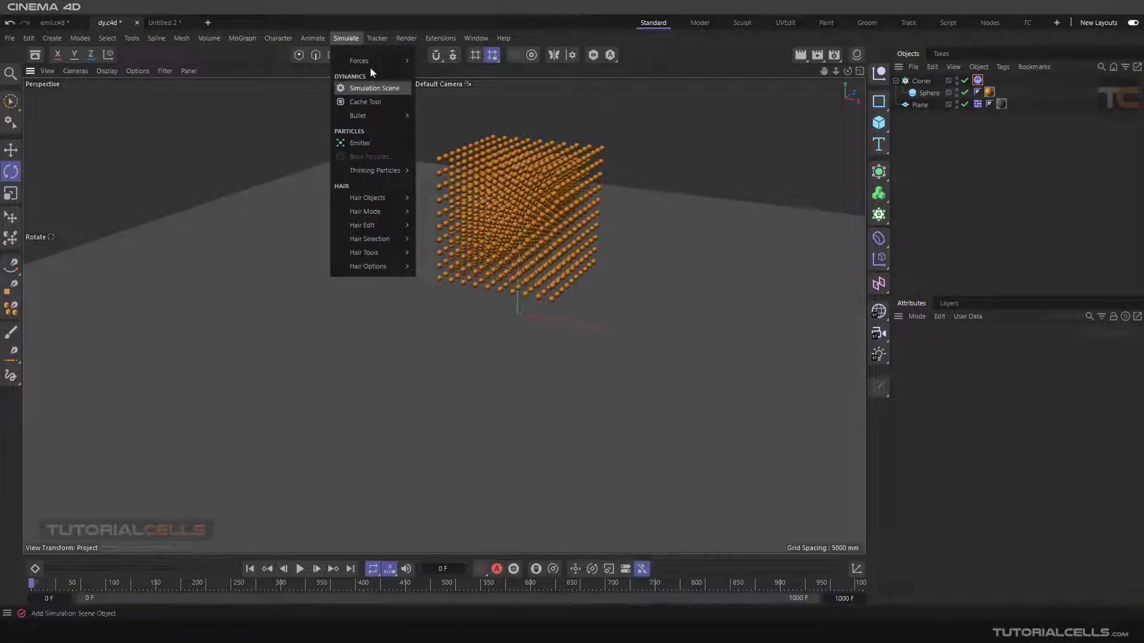
mouse_move(372, 61)
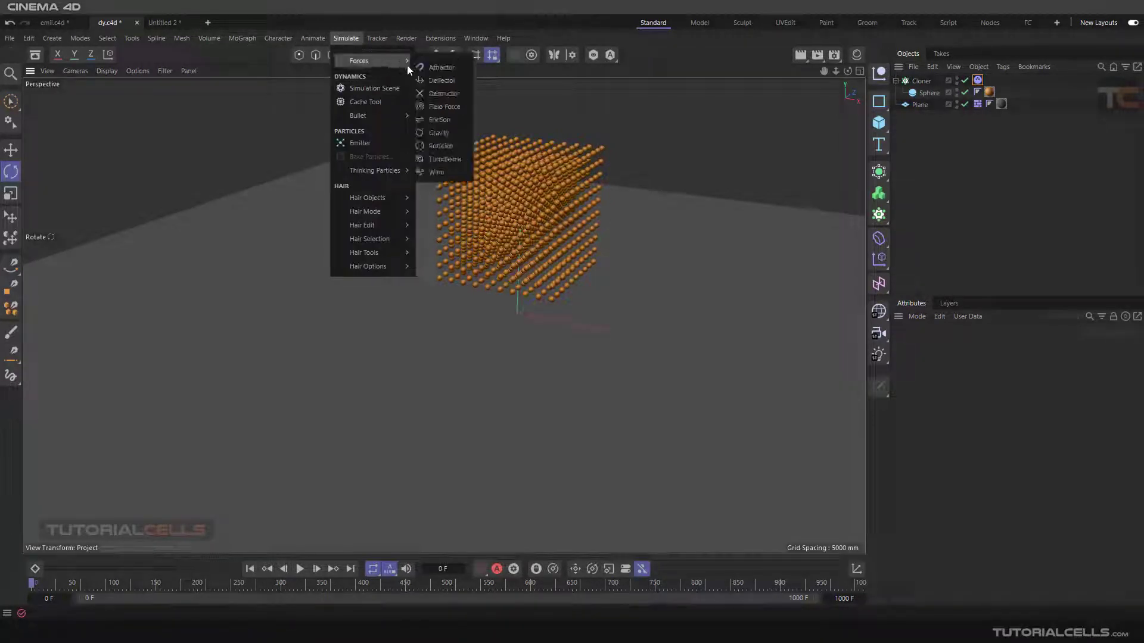
click(446, 146)
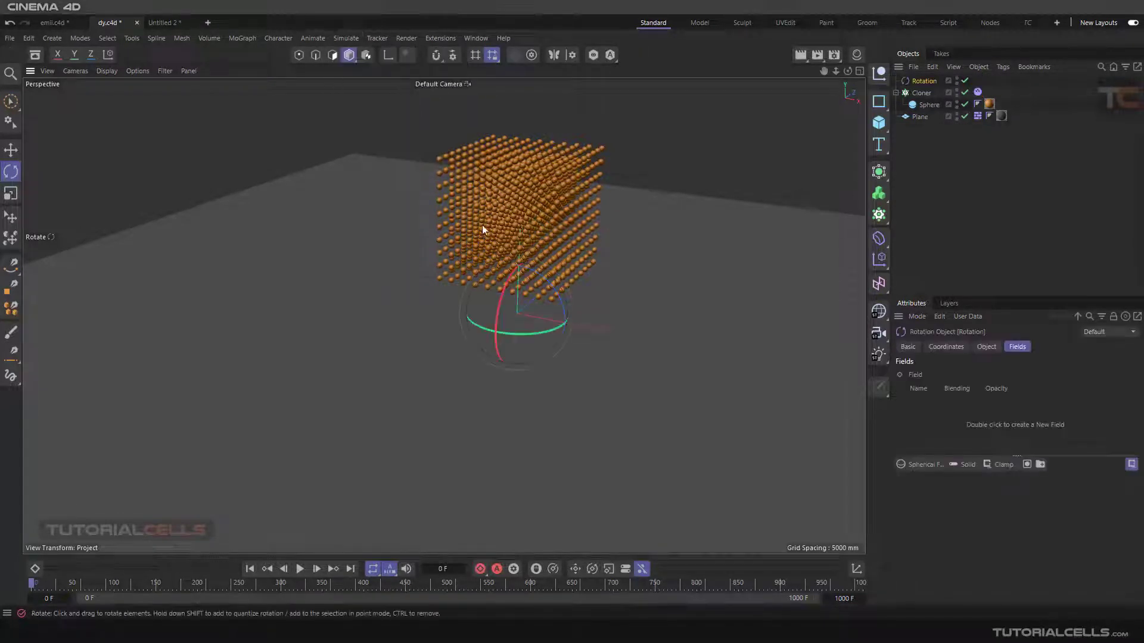
click(10, 148)
drag(520, 243, 517, 156)
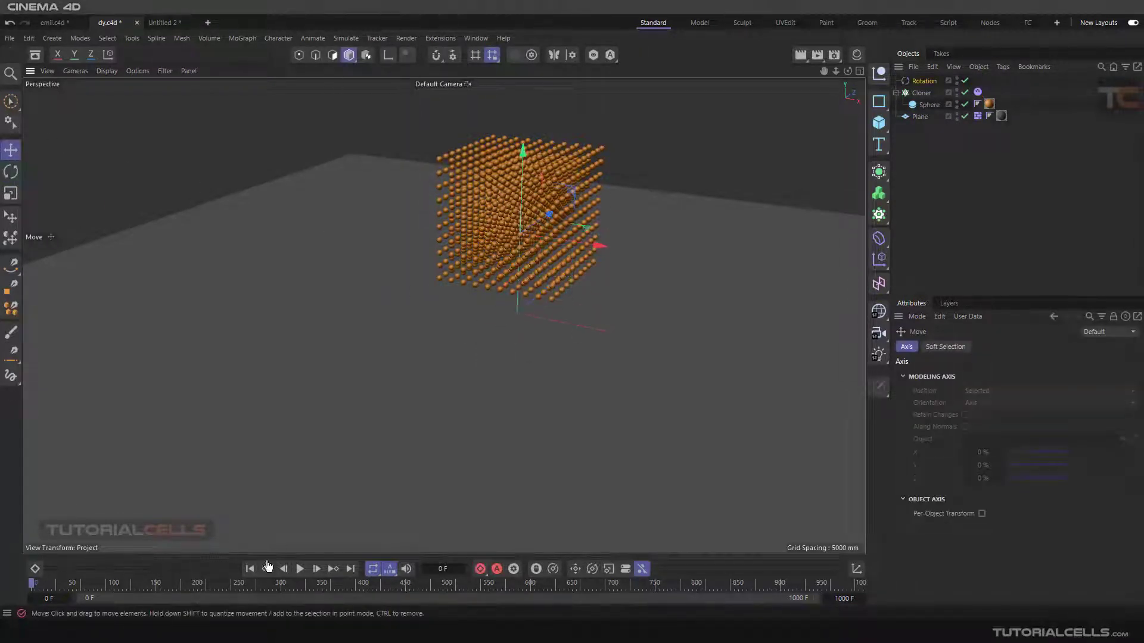
Step: Play the simulation and lower the Rotation force along the Y axis onto the fallen spheres
click(300, 569)
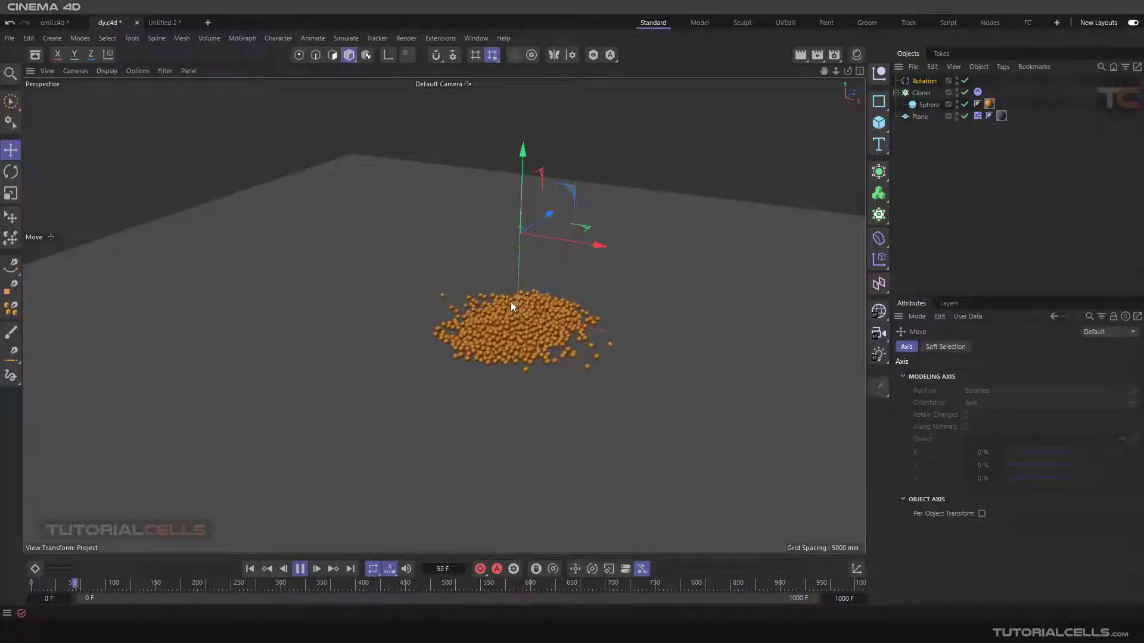
drag(520, 156, 520, 251)
scroll(524, 320, up, 2)
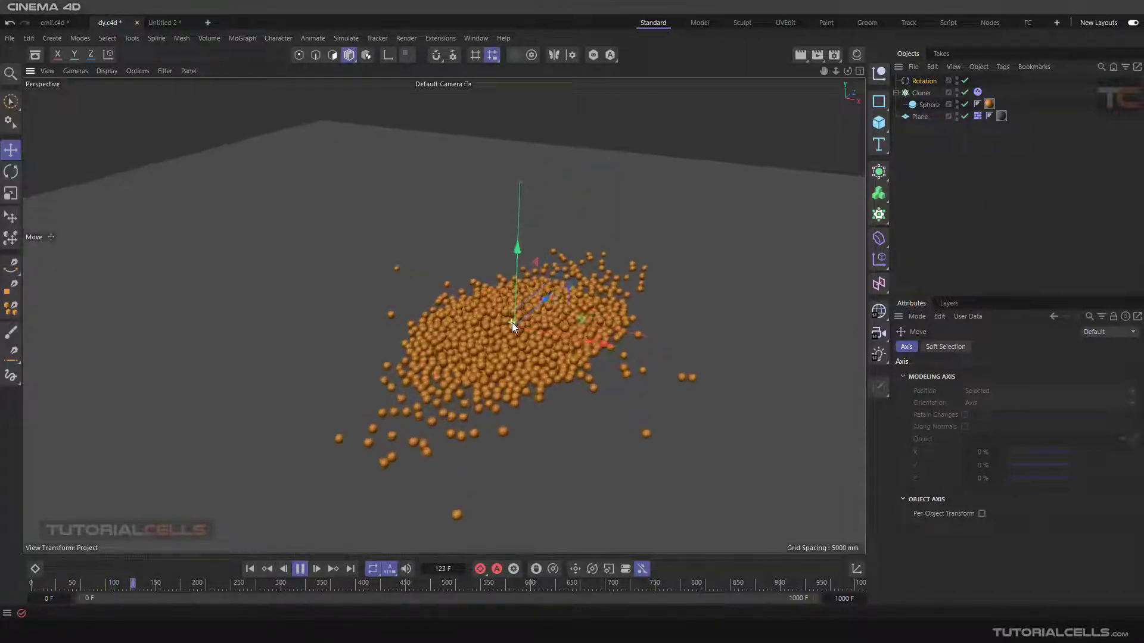
Step: Limit the Rotation force above the sphere pile with a Spherical Field while the simulation plays
alt+drag(523, 328, 521, 198)
click(924, 81)
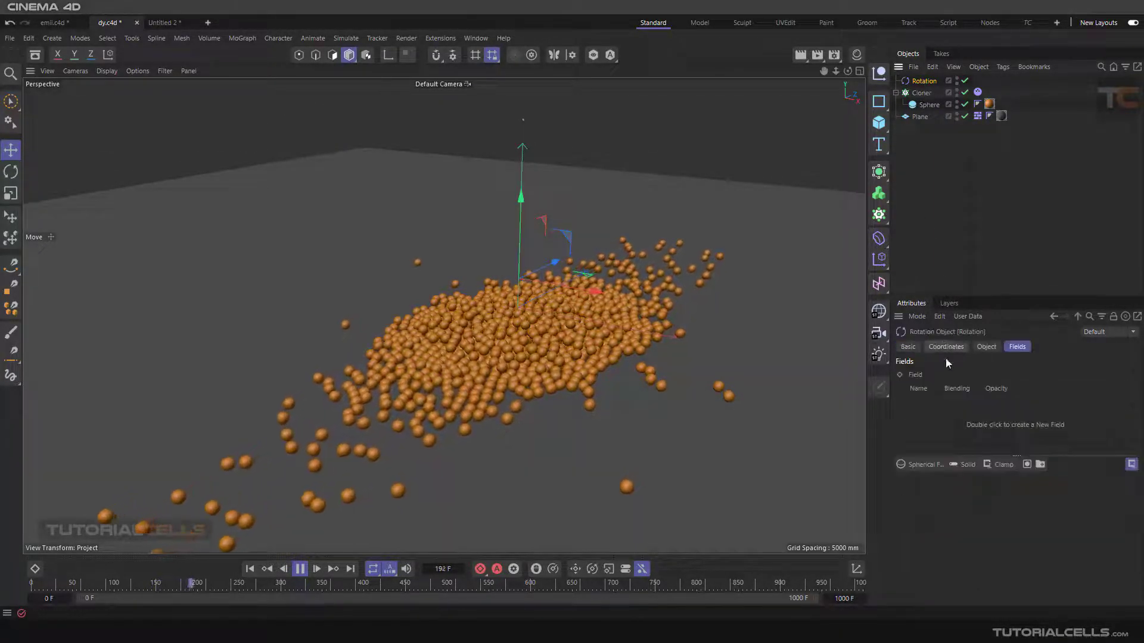
click(919, 465)
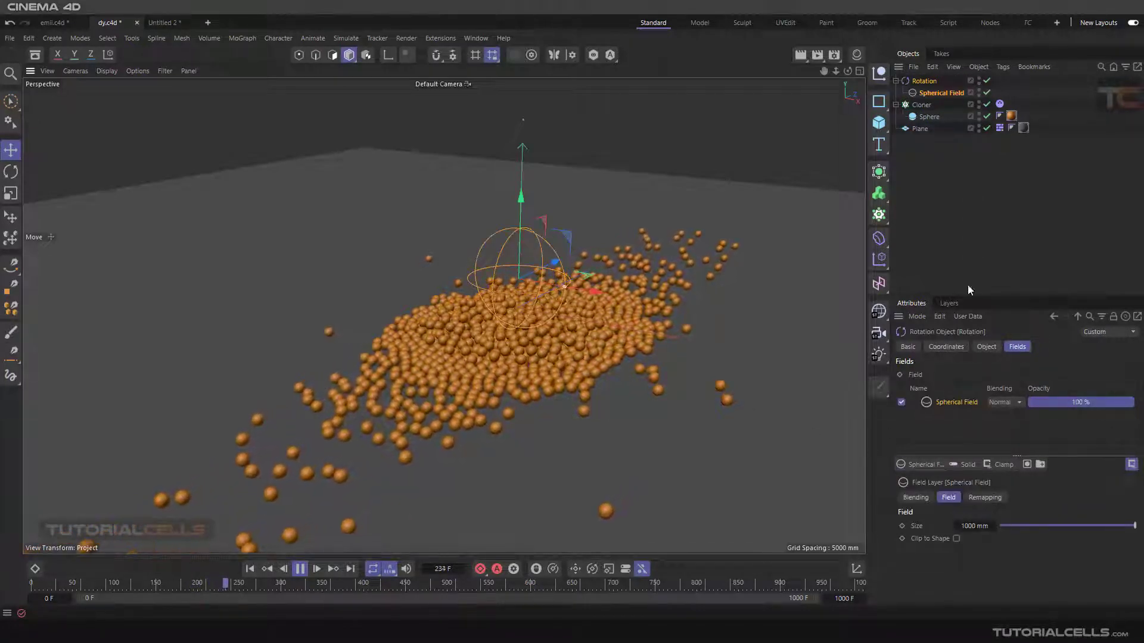
Step: Set the Rotation force's Angle Speed to 76 and its Mode to Force
click(928, 82)
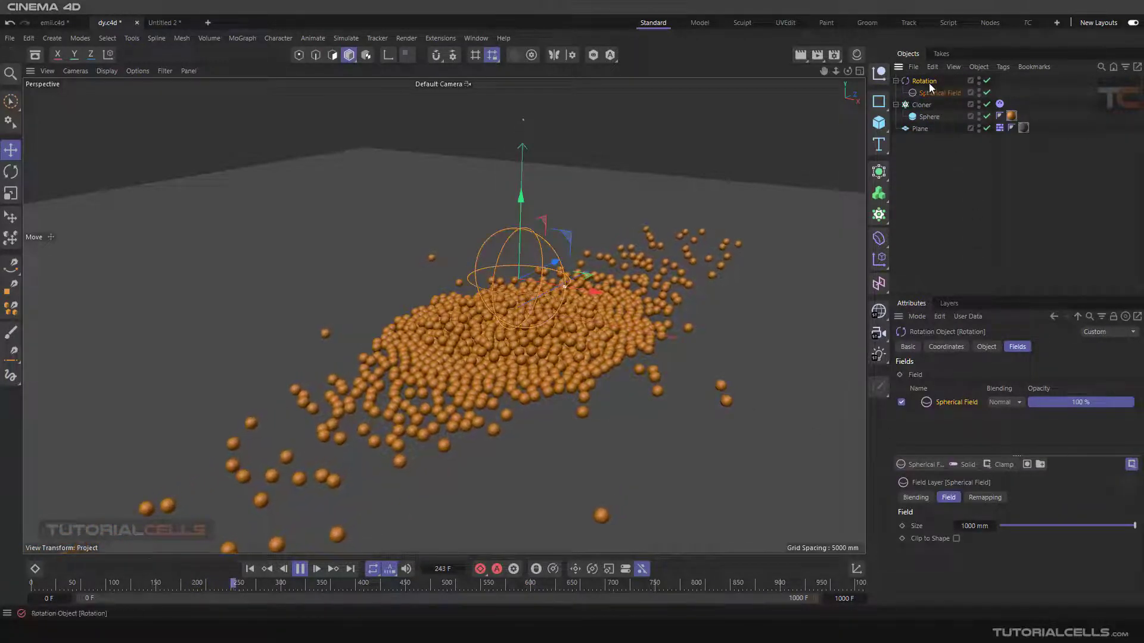
click(986, 348)
drag(1026, 374, 1103, 373)
click(1034, 389)
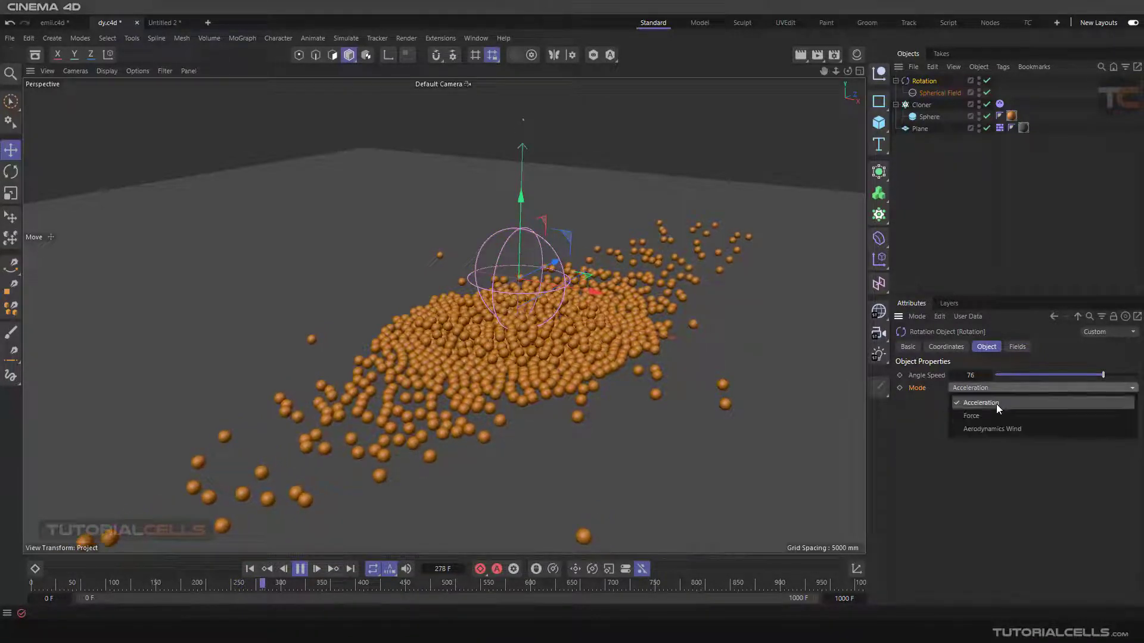
click(992, 416)
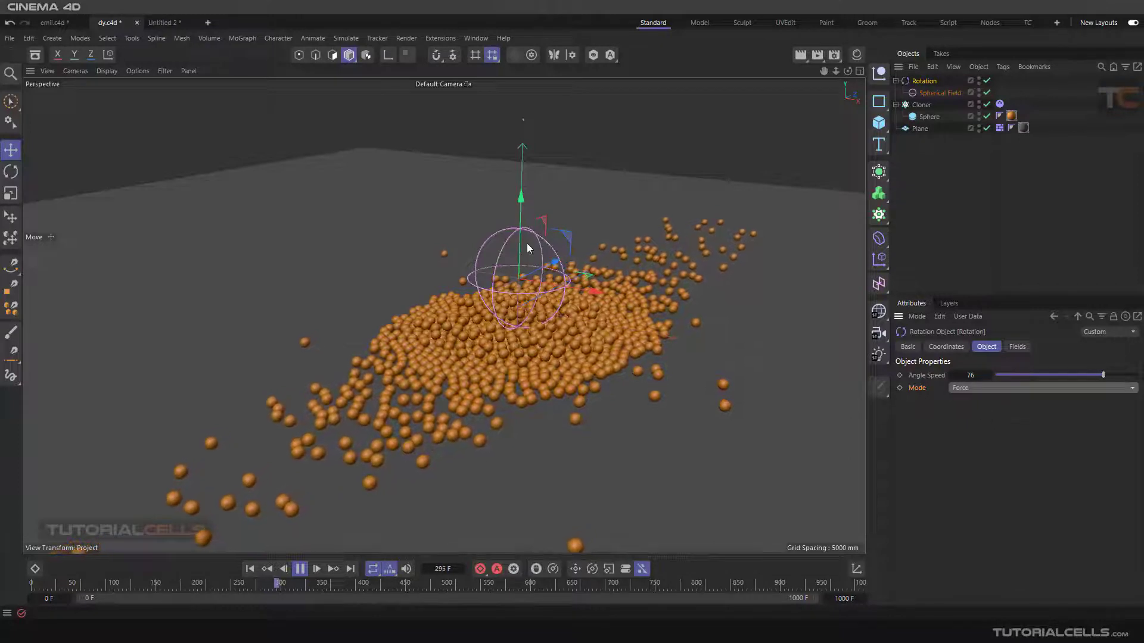
Step: Raise the Rotation force slightly along the Y axis during playback, and stop and rewind the simulation
drag(521, 202, 523, 165)
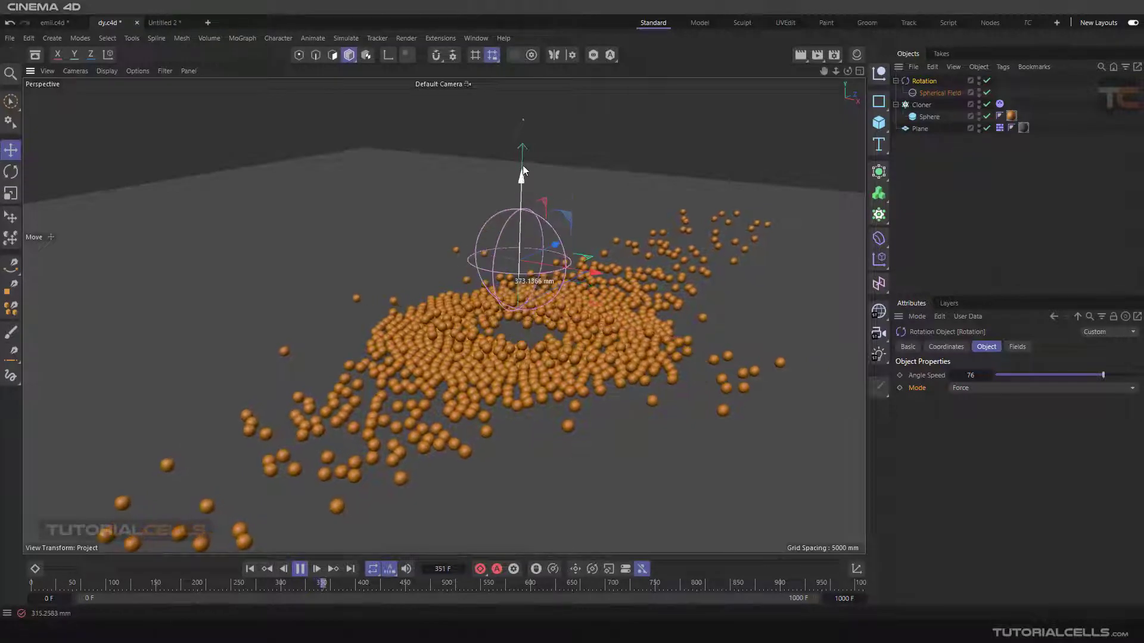
click(301, 568)
click(252, 567)
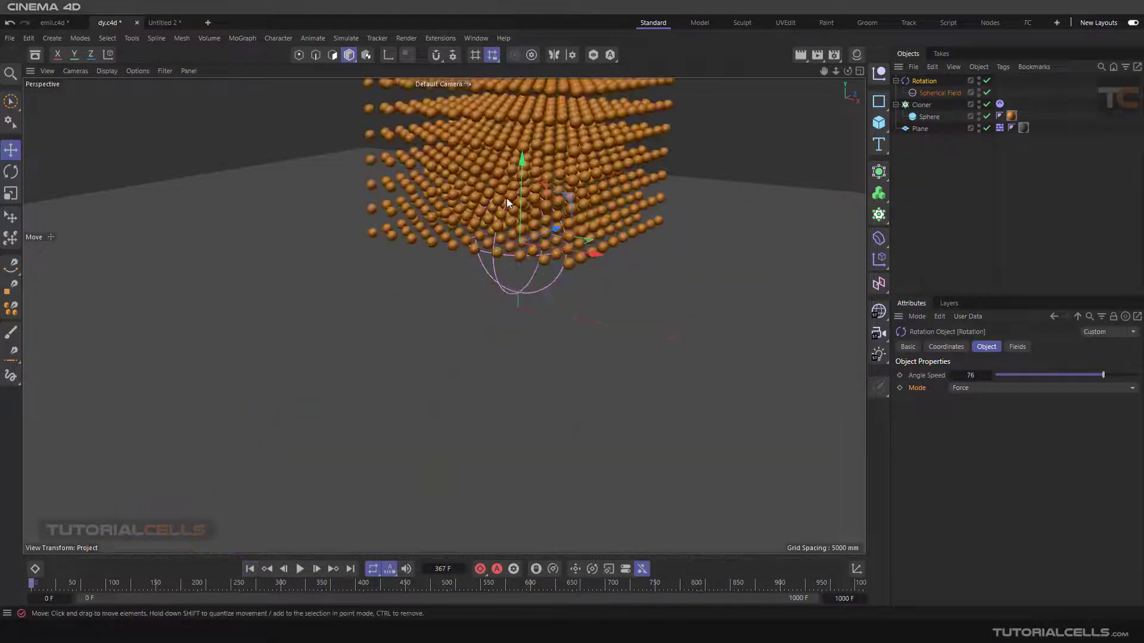
Step: Raise the Rotation force to the middle of the sphere grid and replay the simulation, rewinding it to the start
drag(523, 170, 521, 113)
alt+middle_drag(527, 178, 519, 288)
drag(520, 288, 517, 194)
click(300, 569)
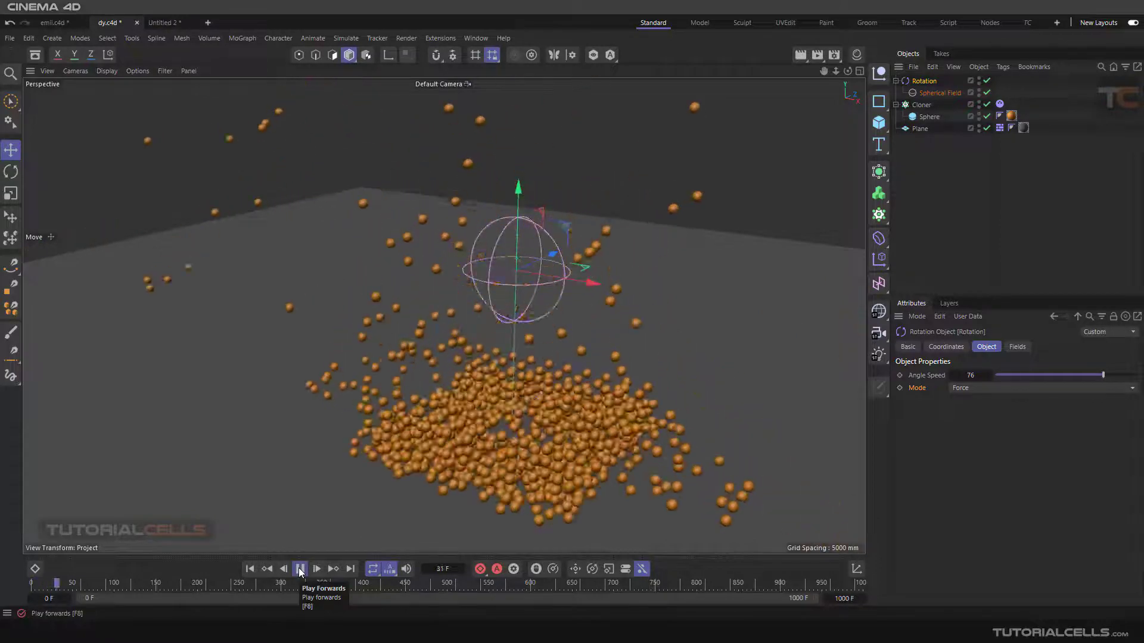
click(300, 569)
click(251, 570)
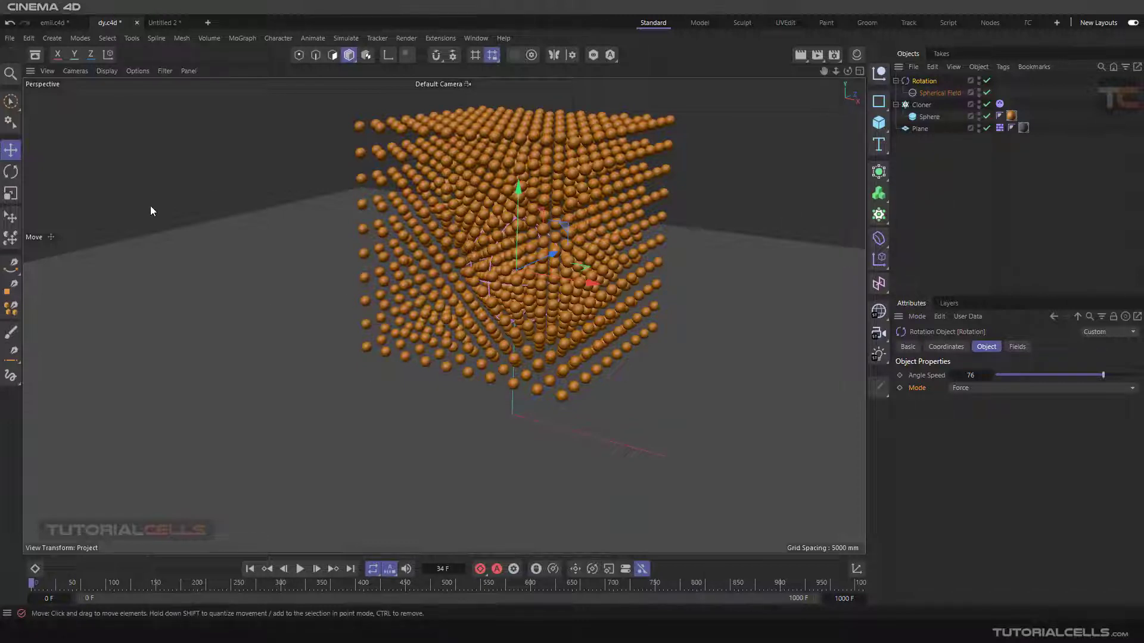
Step: Compare the emitter scene with the dy.c4d scene, examining the Rotation force's Object and Fields settings and the particle spread
click(53, 22)
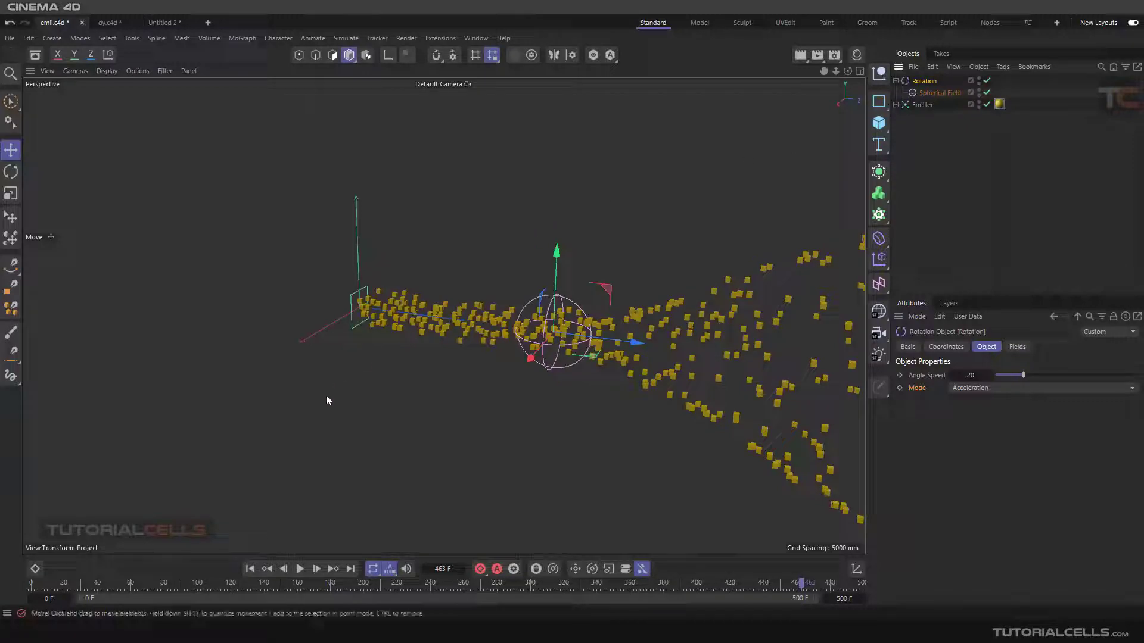
alt+drag(445, 410, 429, 358)
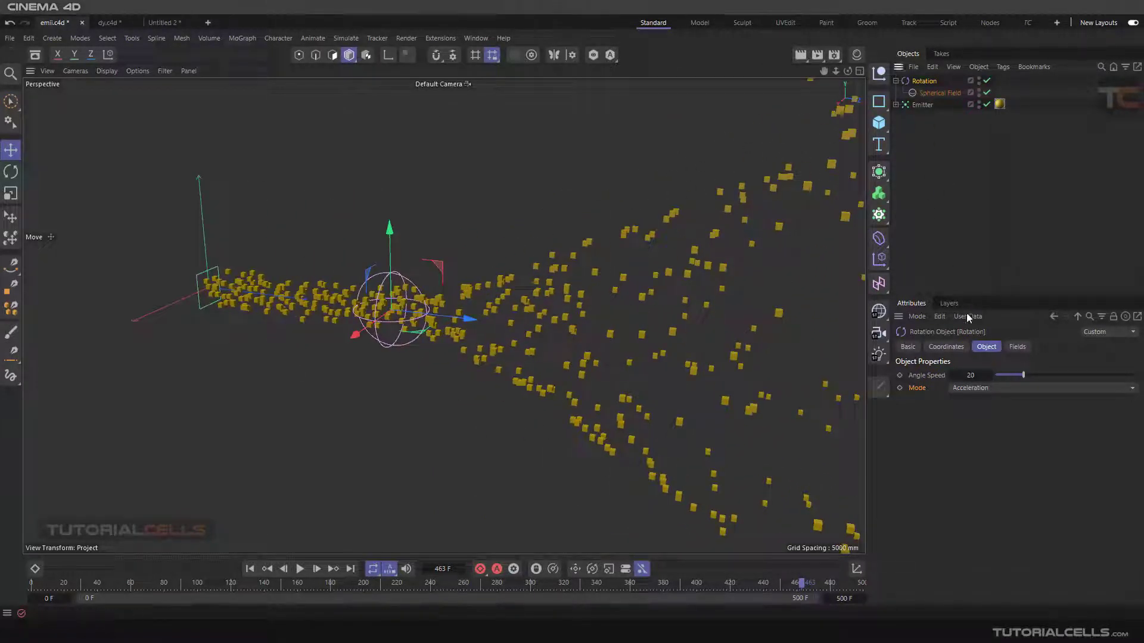
click(1013, 346)
click(986, 347)
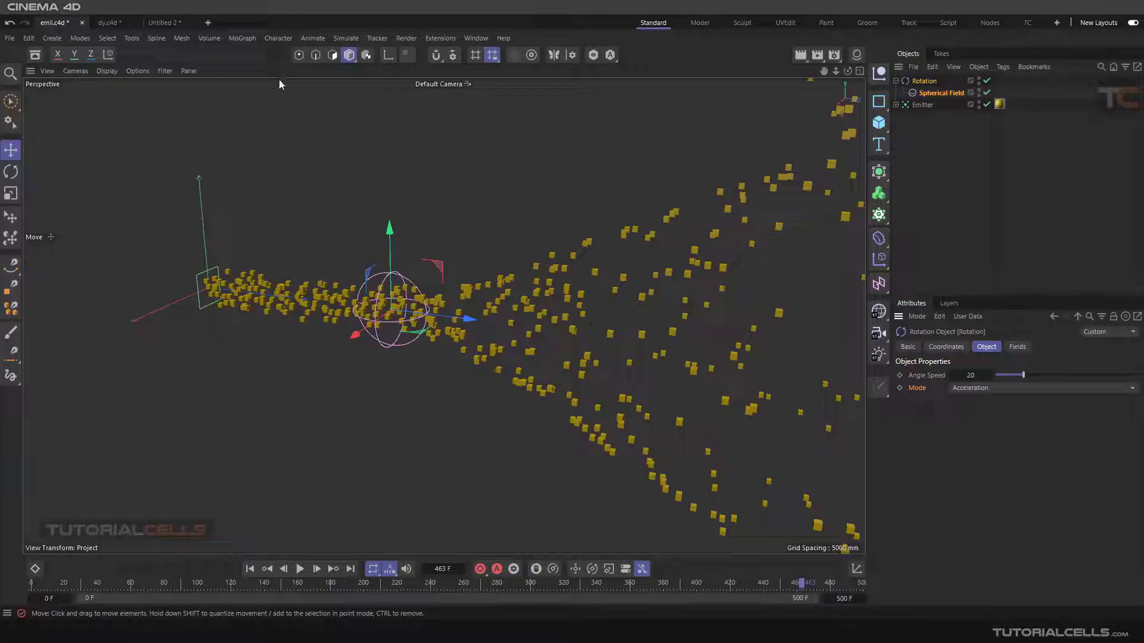
click(111, 23)
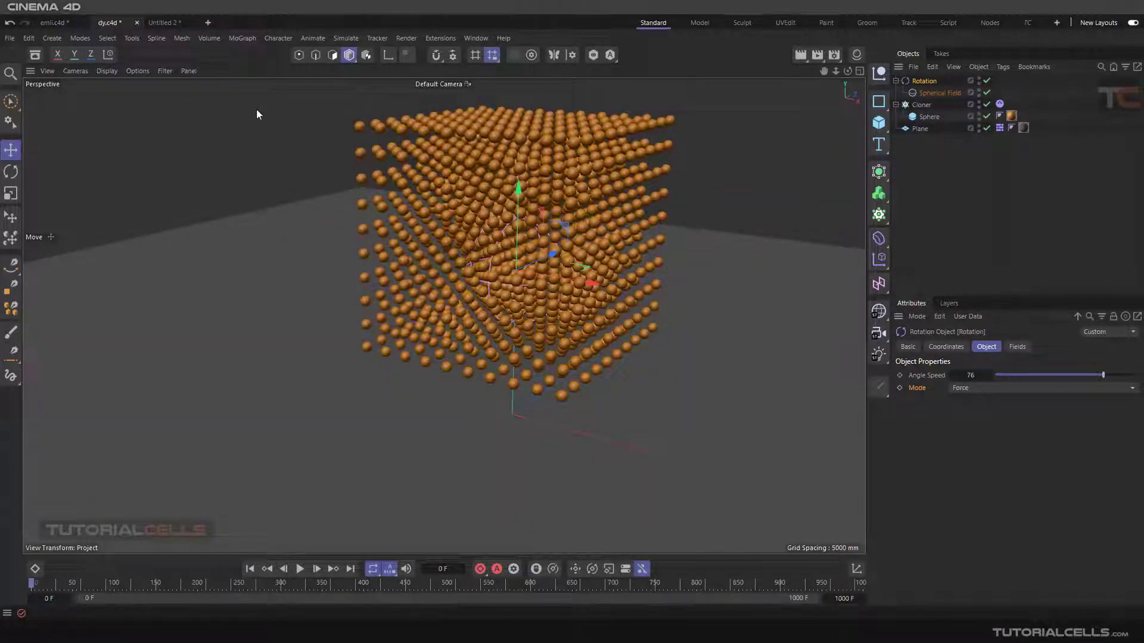
click(55, 24)
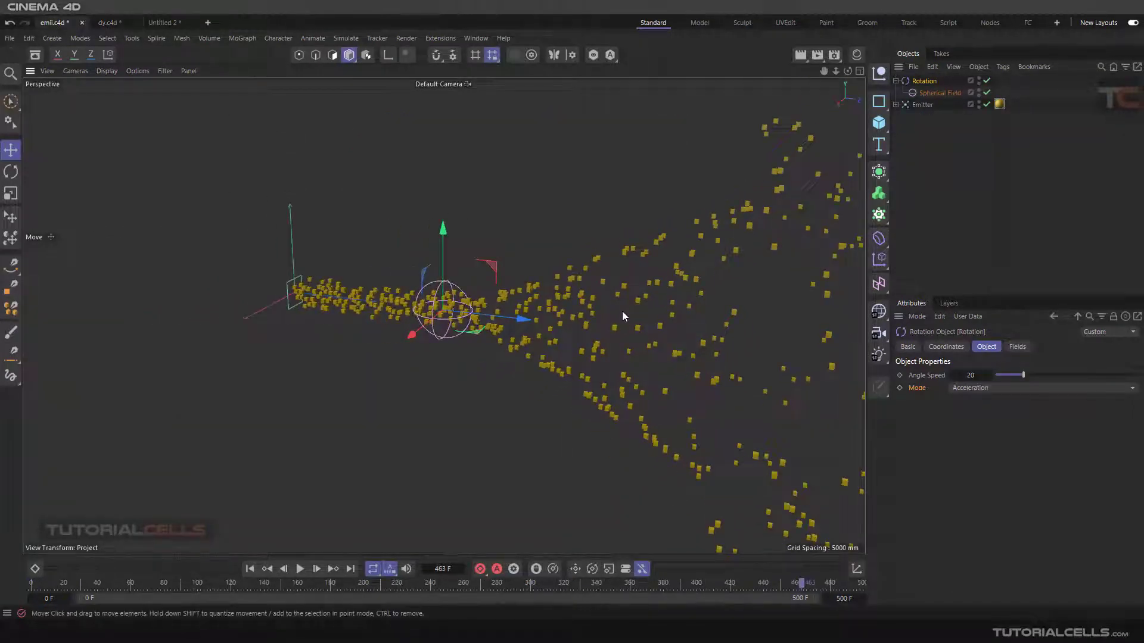
drag(622, 311, 566, 291)
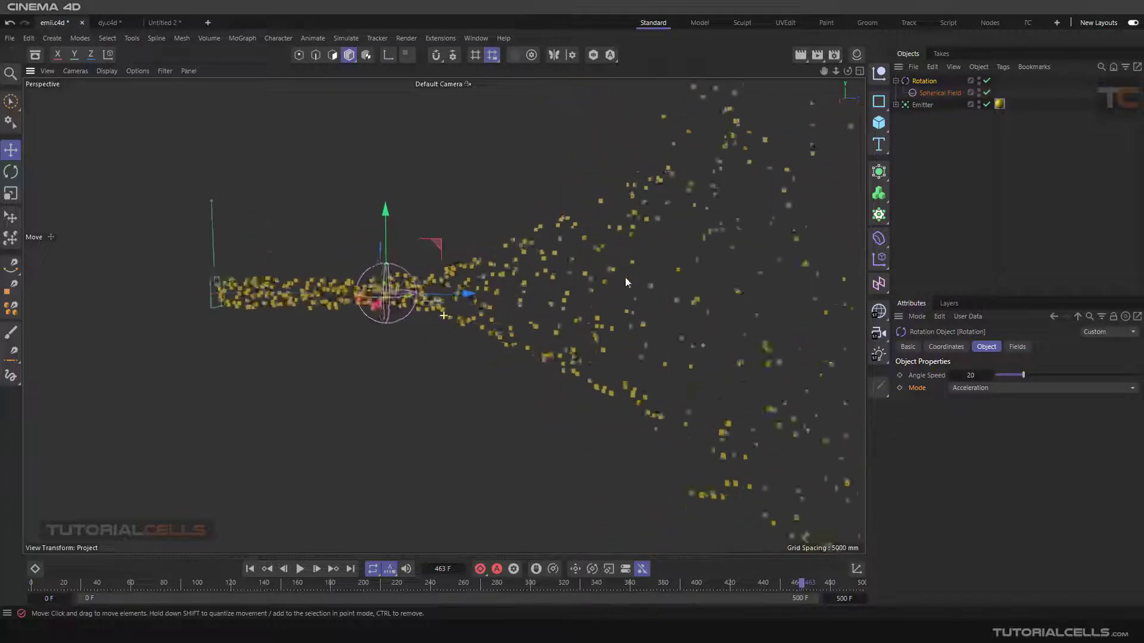
alt+drag(612, 275, 409, 355)
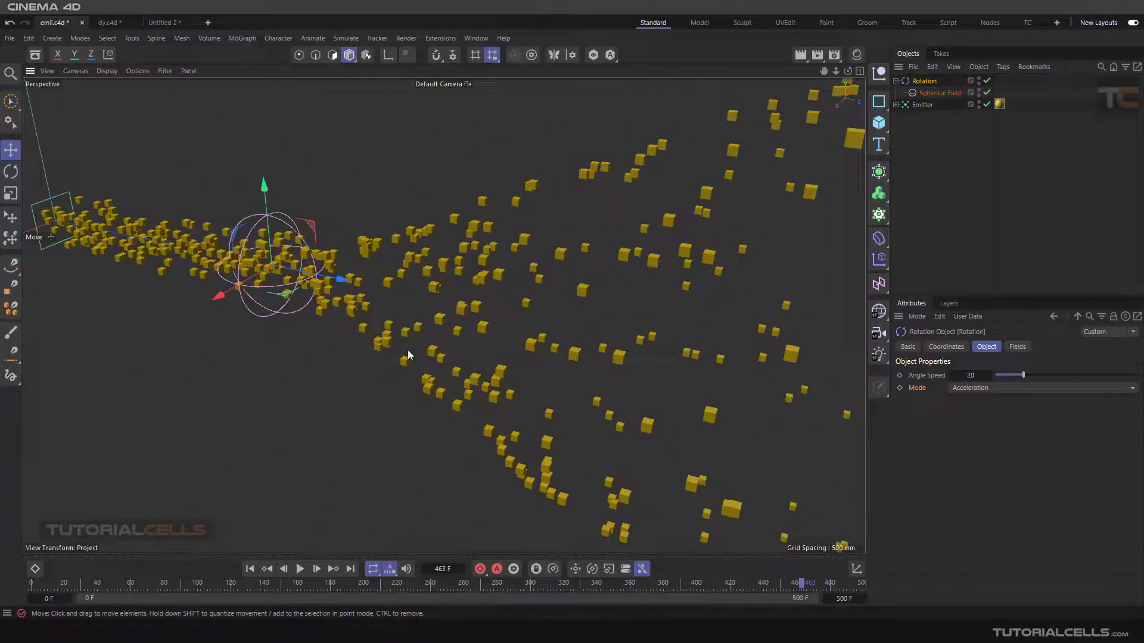